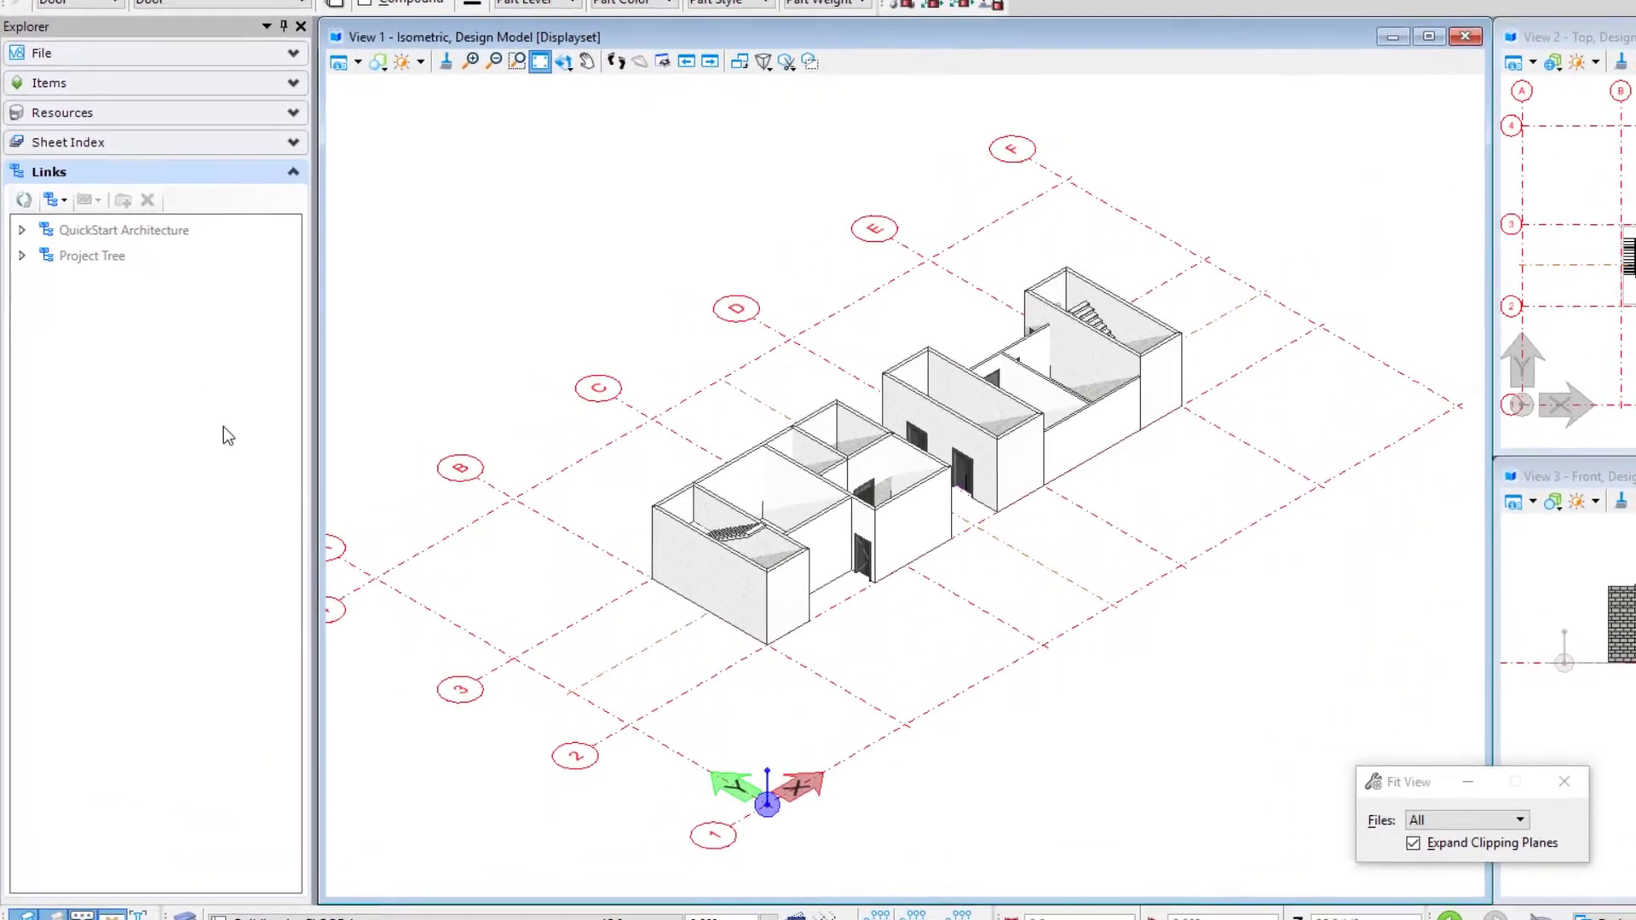
# - Open the A_Floor Lobby.dgn design model from the Building Models branch of the project tree, widening the Explorer to show full file names
pyautogui.click(19, 257)
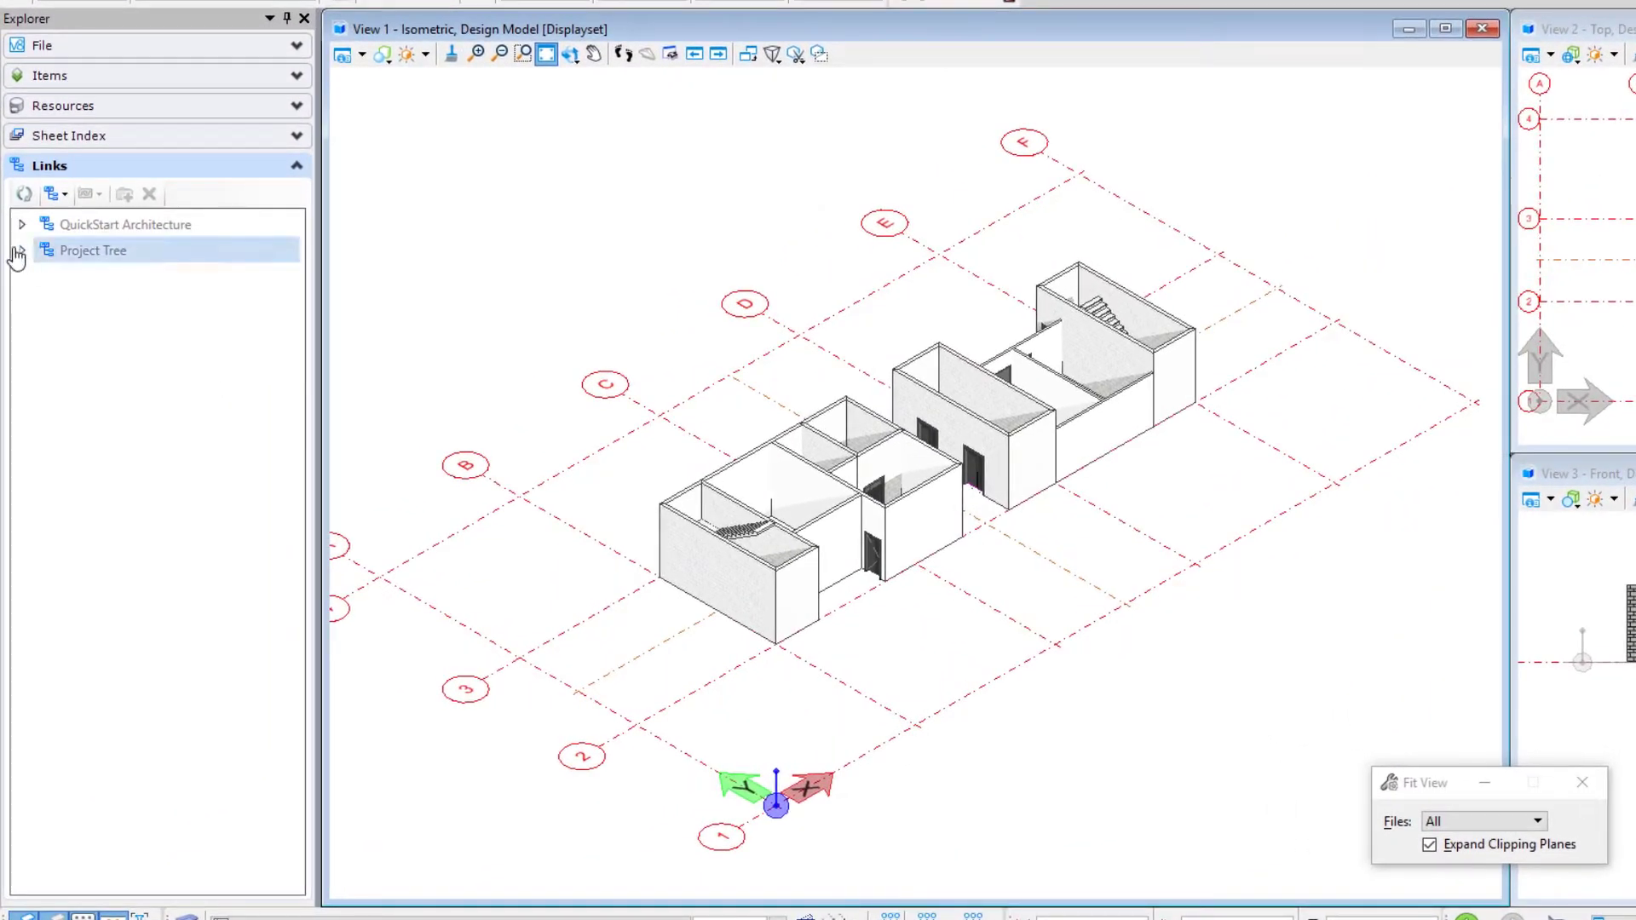
pyautogui.click(21, 250)
pyautogui.click(39, 278)
pyautogui.click(42, 277)
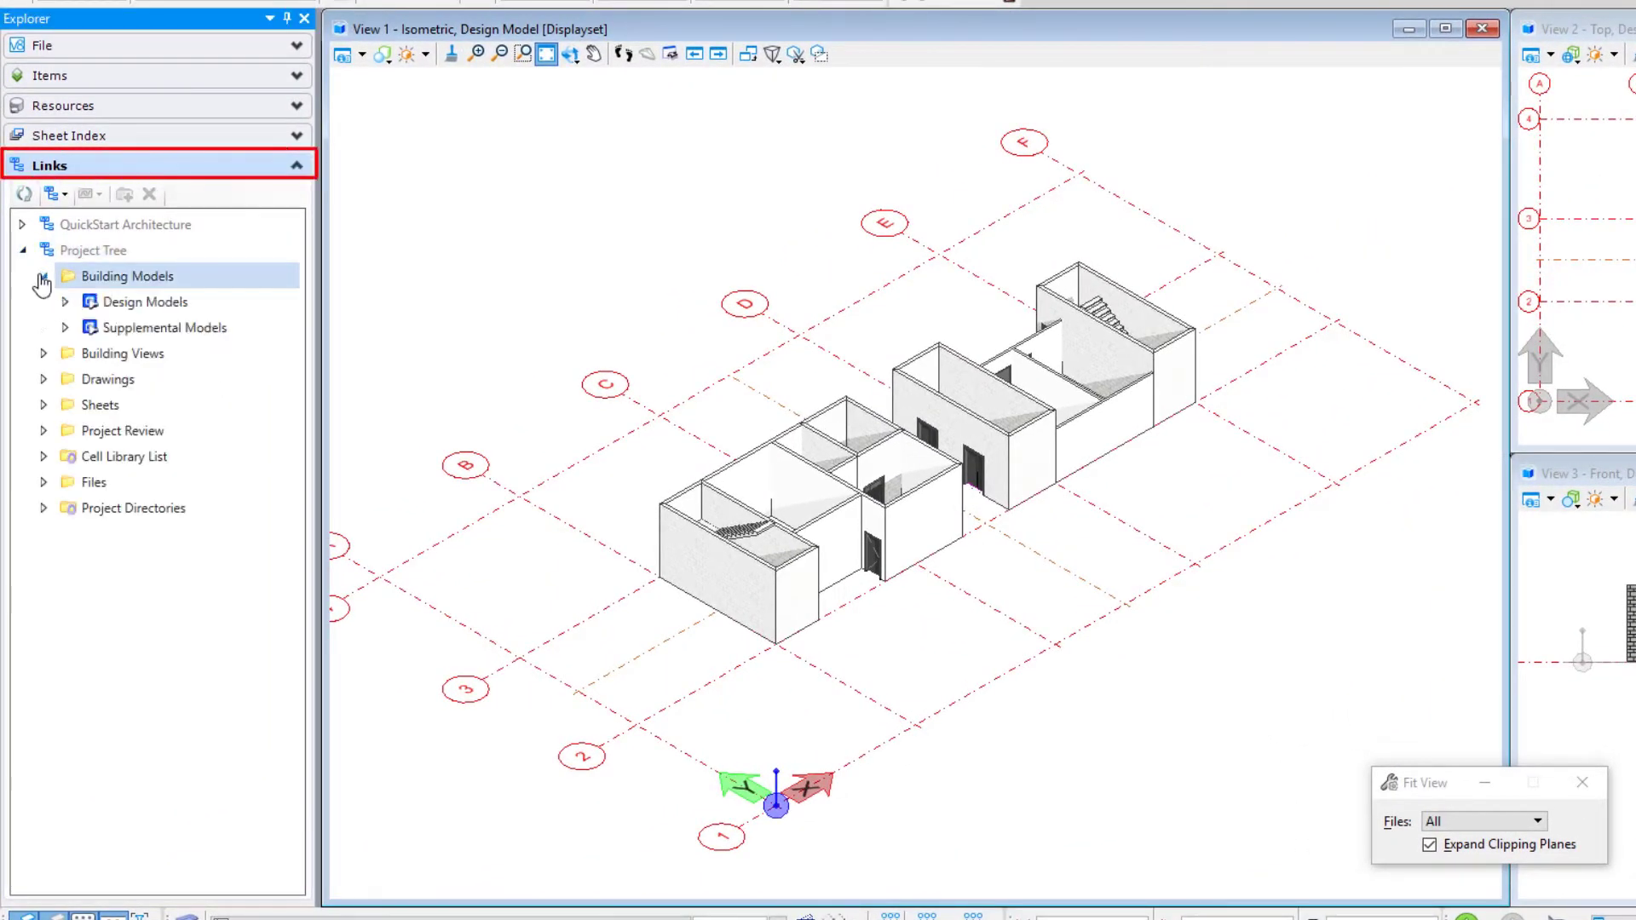
pyautogui.click(58, 303)
pyautogui.click(66, 303)
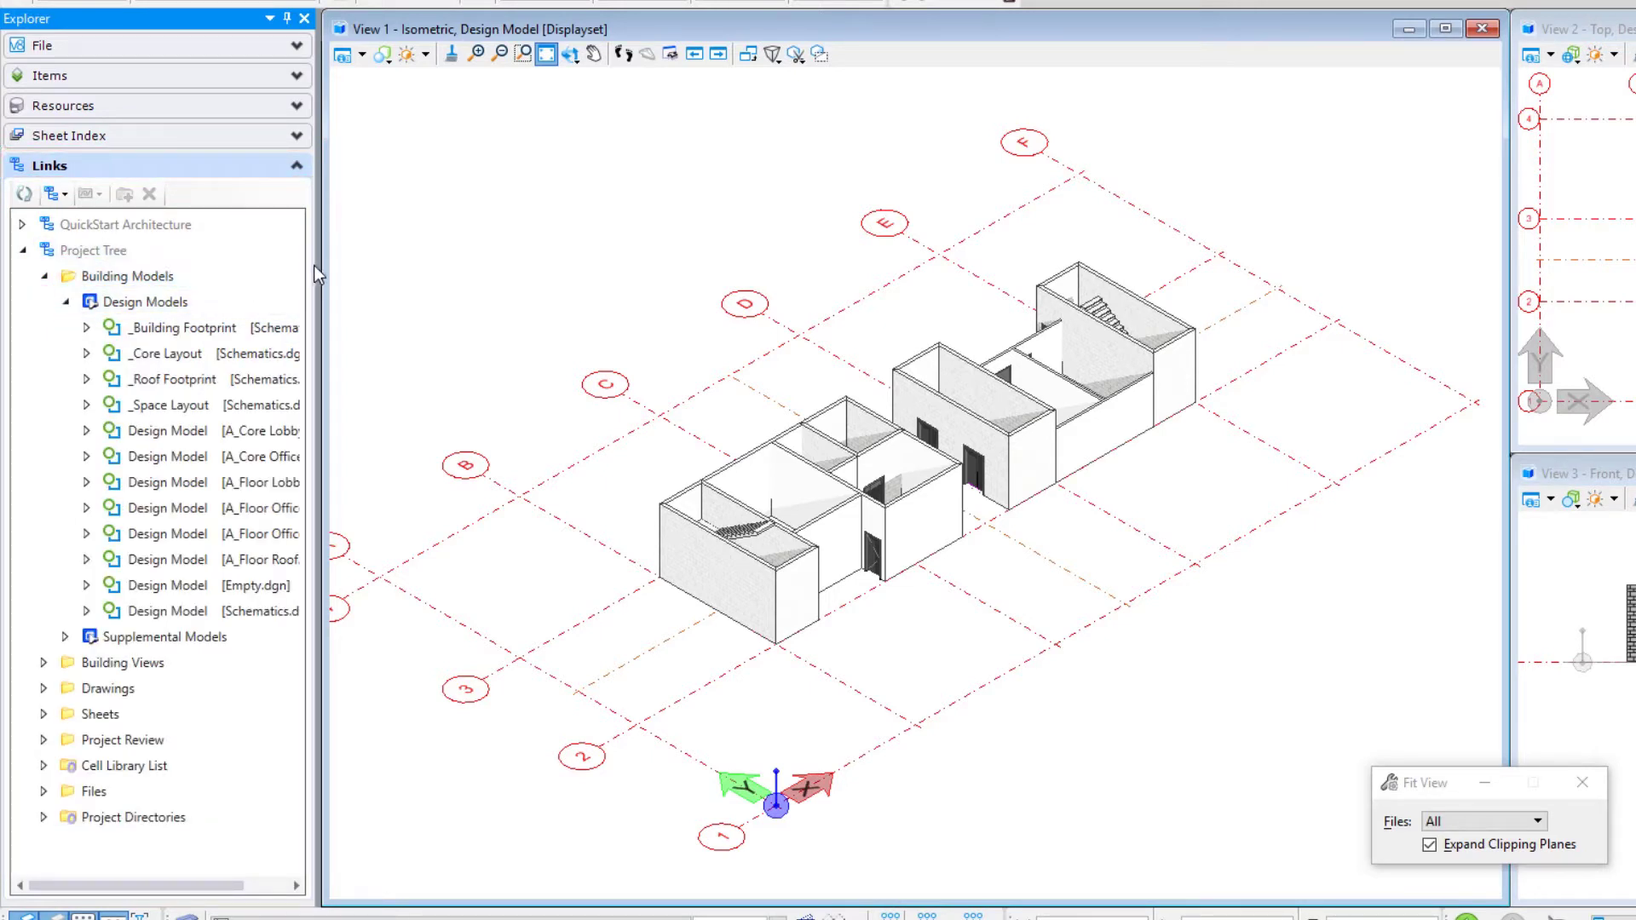
pyautogui.moveTo(319, 265); pyautogui.dragTo(395, 276)
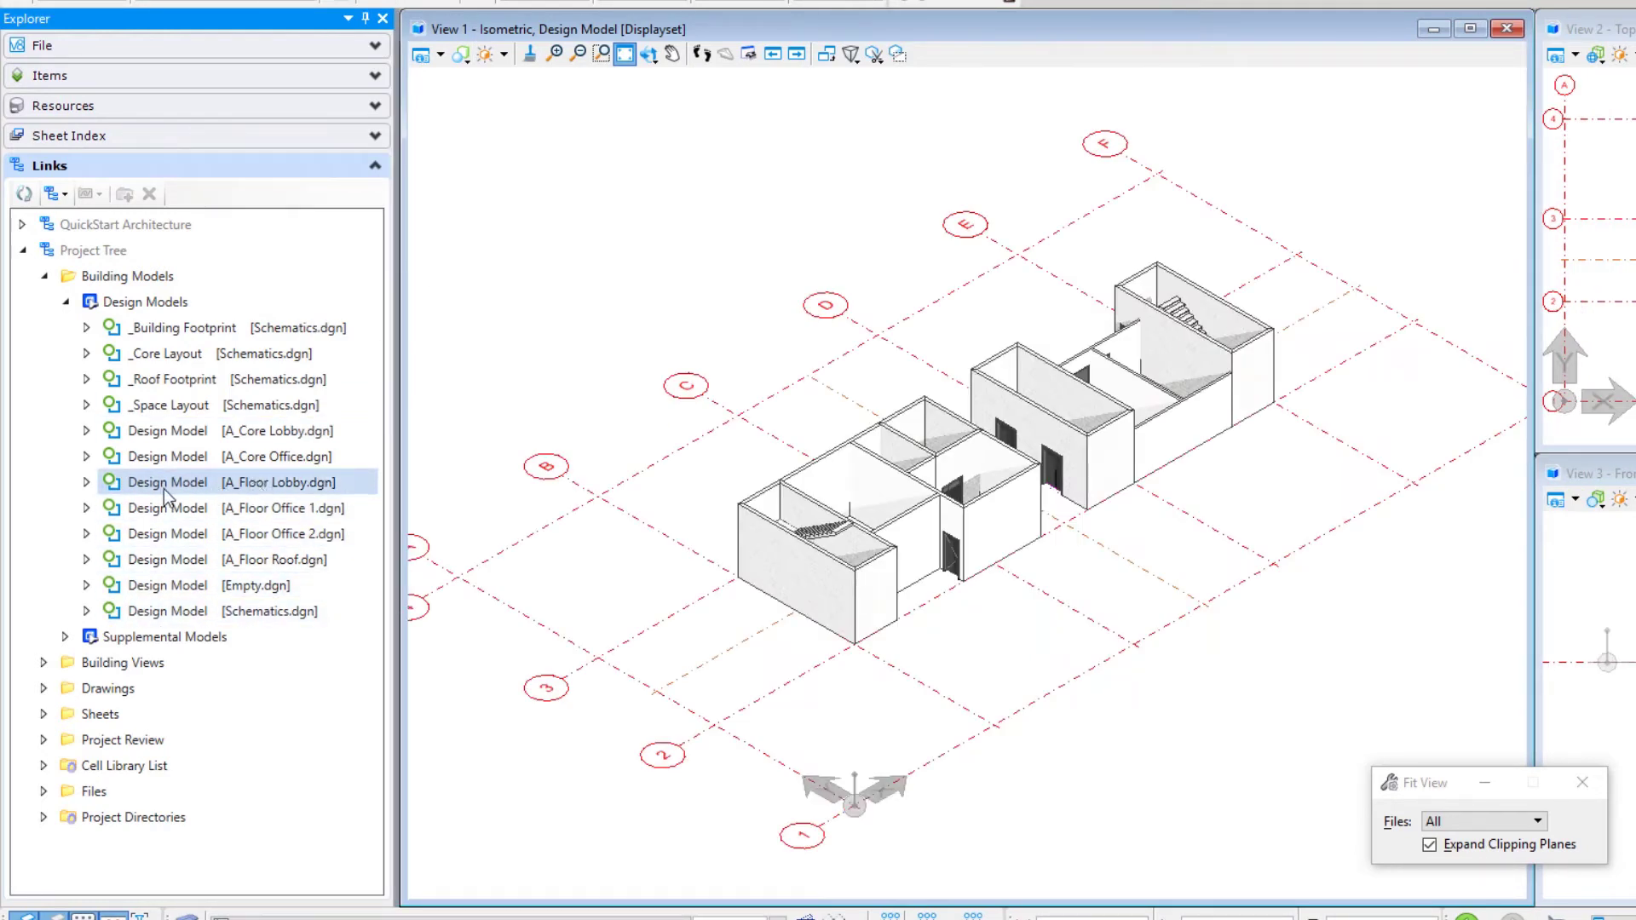
pyautogui.doubleClick(264, 484)
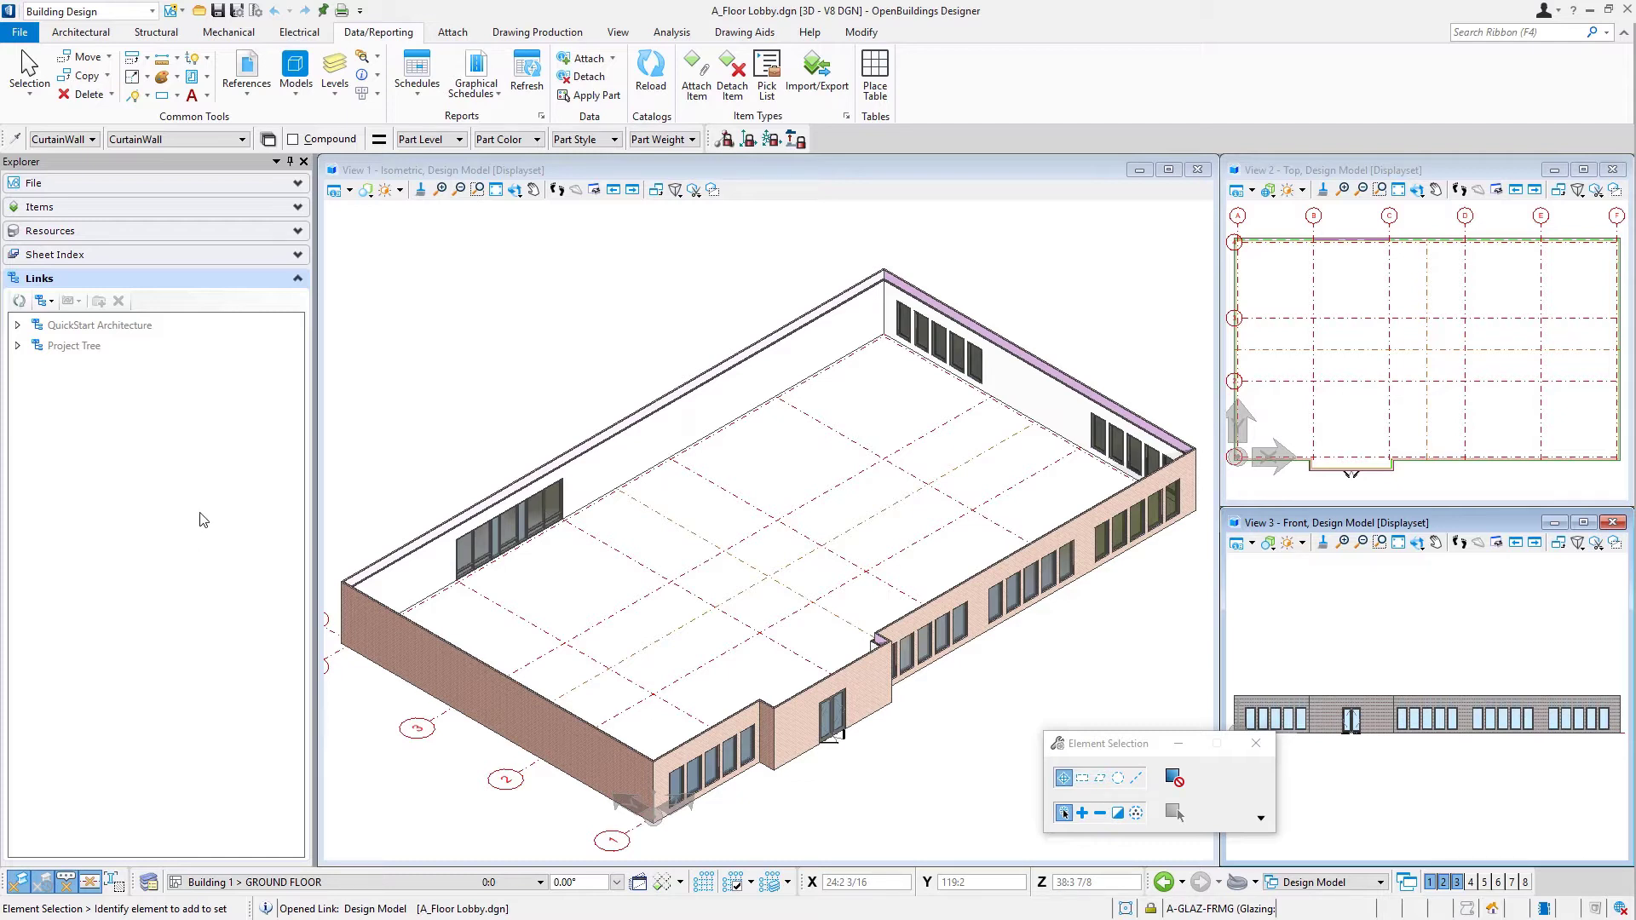
# - Attach the A_Core Lobby.dgn design model to the isometric view as a reference with the Recommended method, and save the settings
pyautogui.click(17, 346)
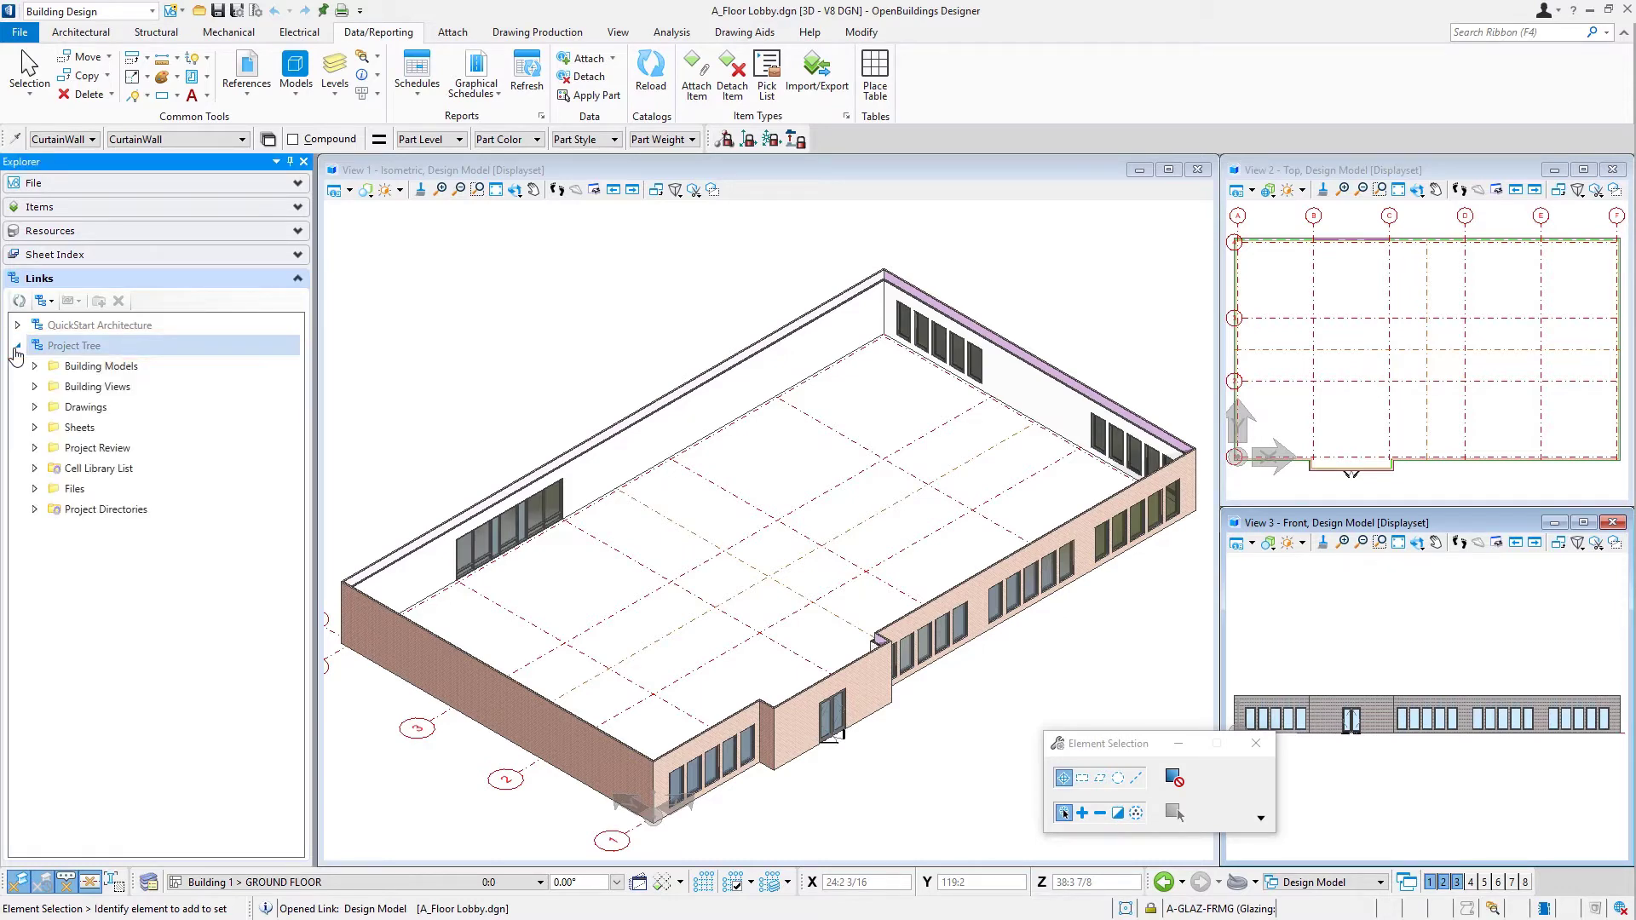
pyautogui.click(34, 366)
pyautogui.click(49, 388)
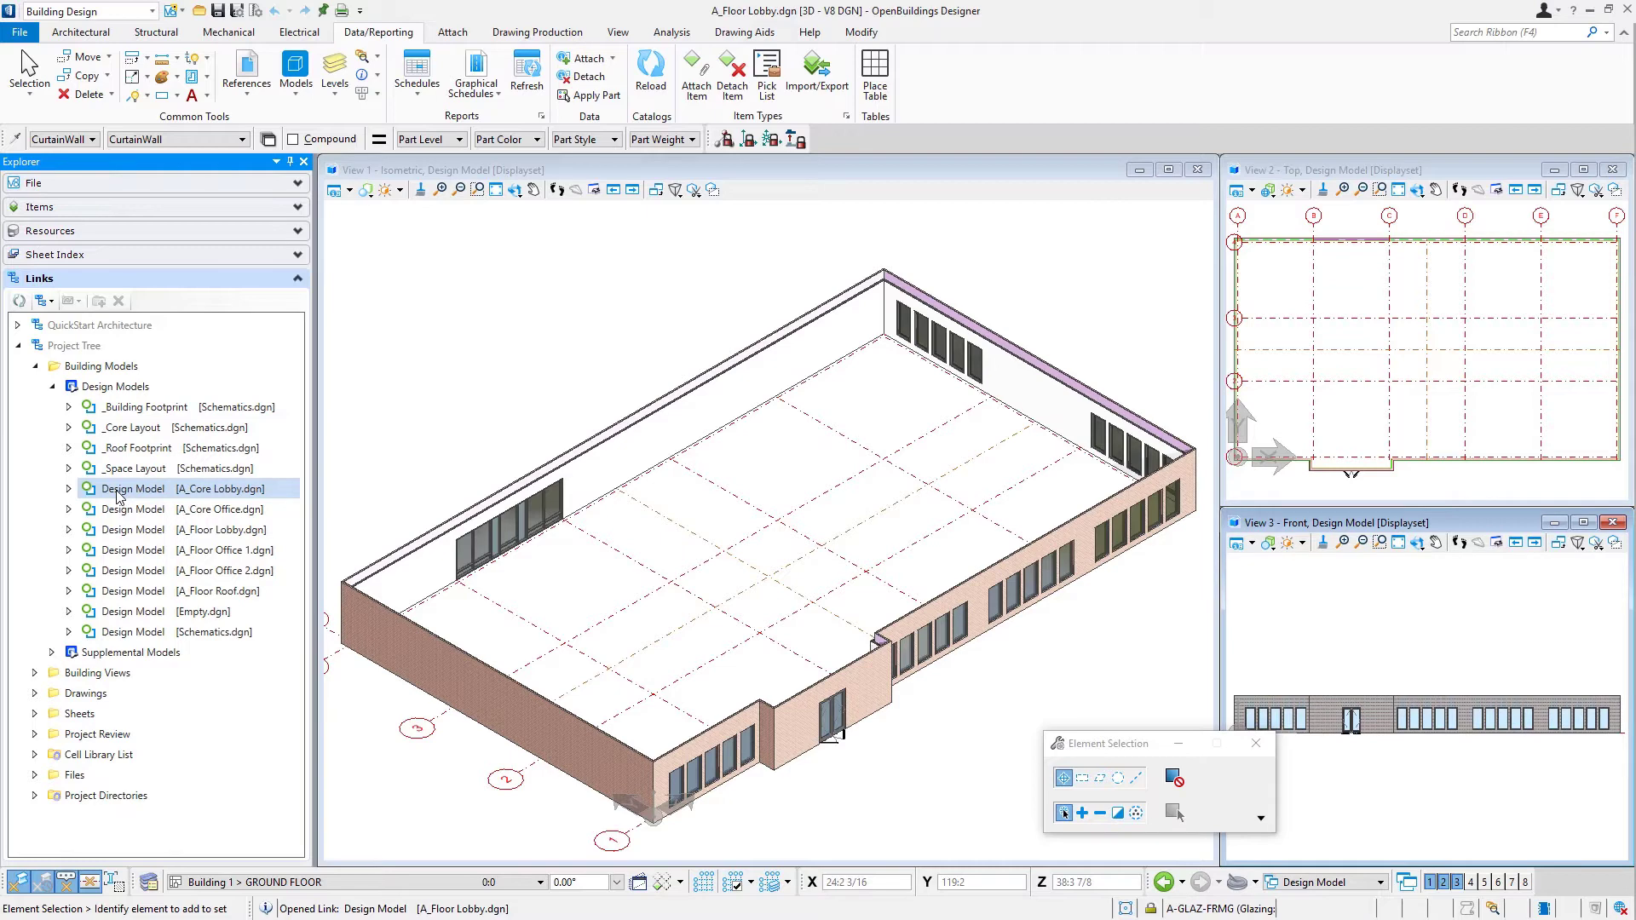
pyautogui.moveTo(117, 497); pyautogui.dragTo(510, 309)
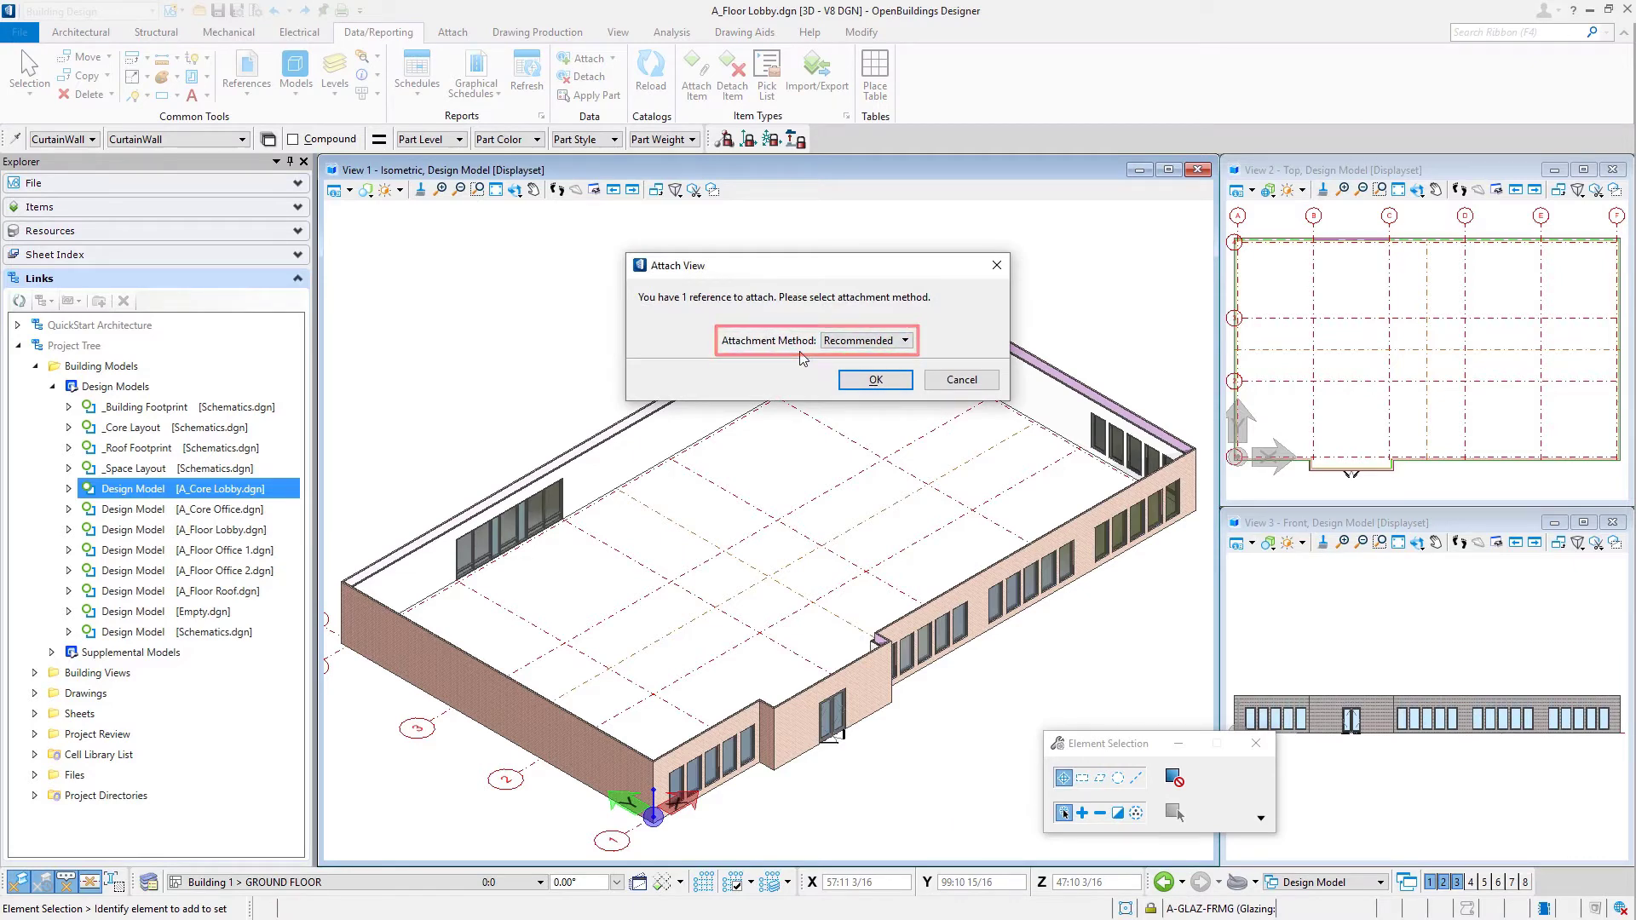
pyautogui.click(875, 381)
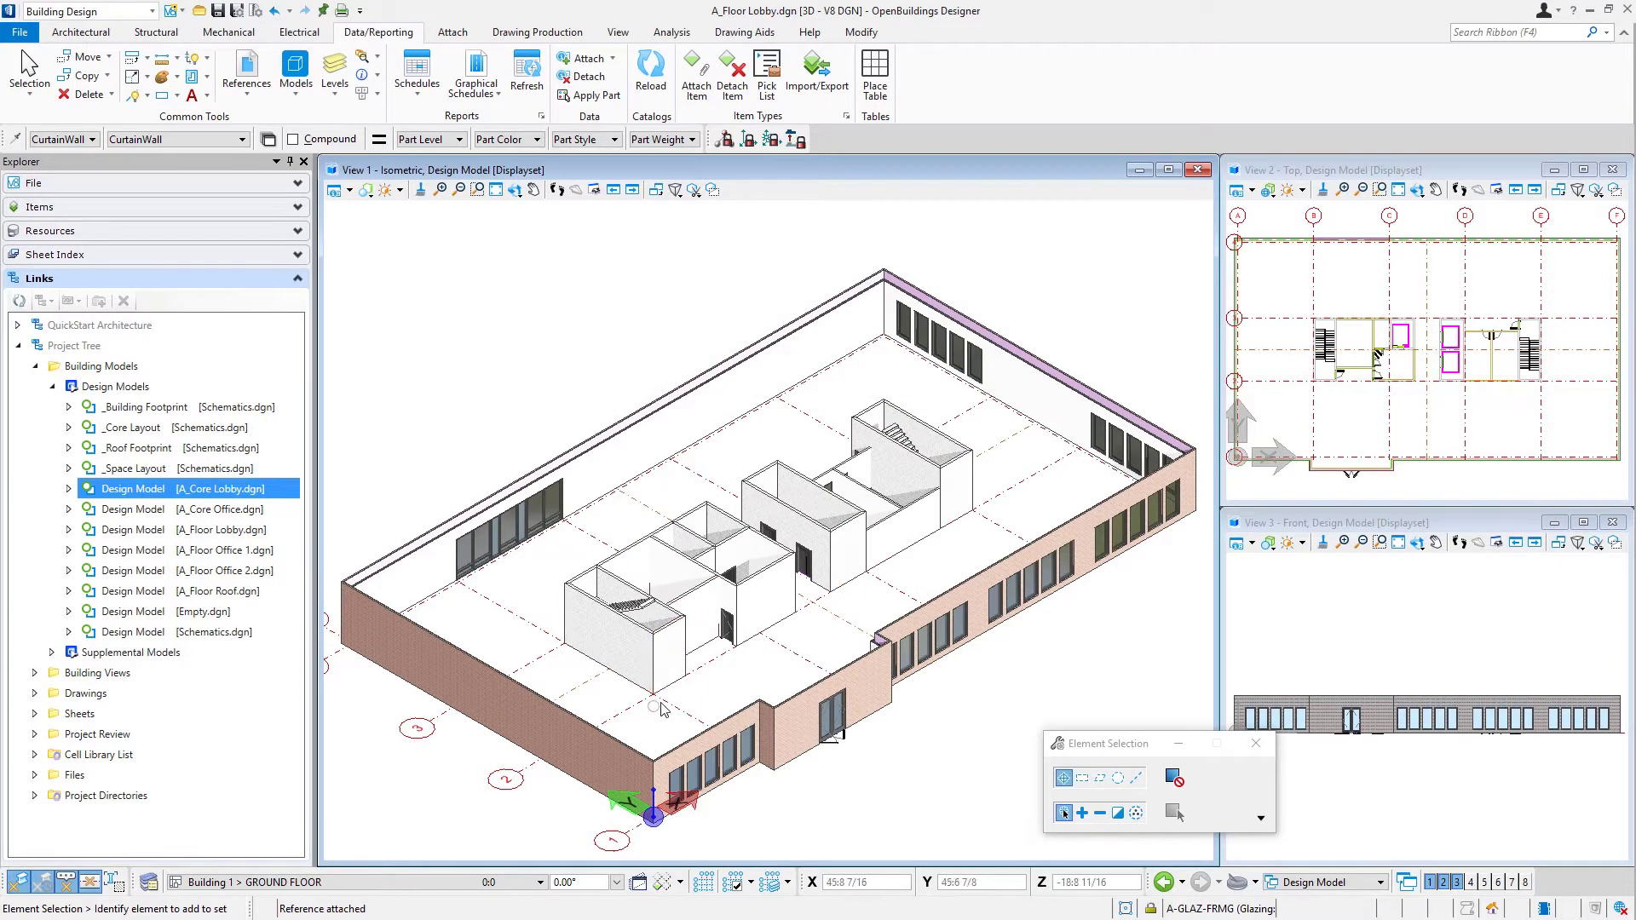
pyautogui.moveTo(916, 423)
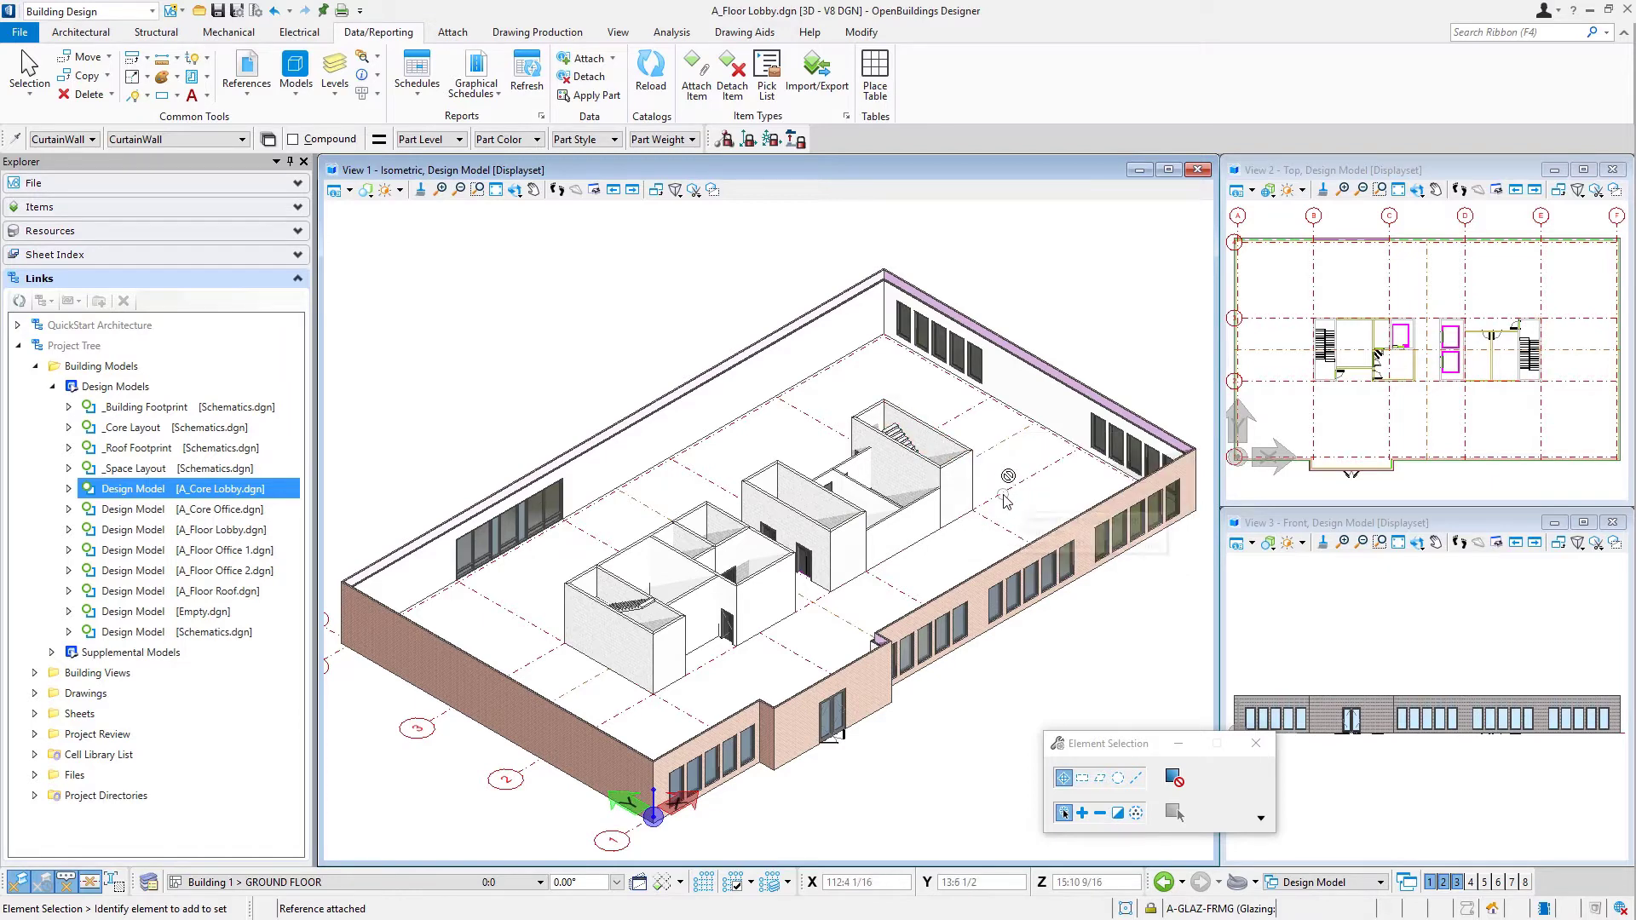
pyautogui.click(236, 11)
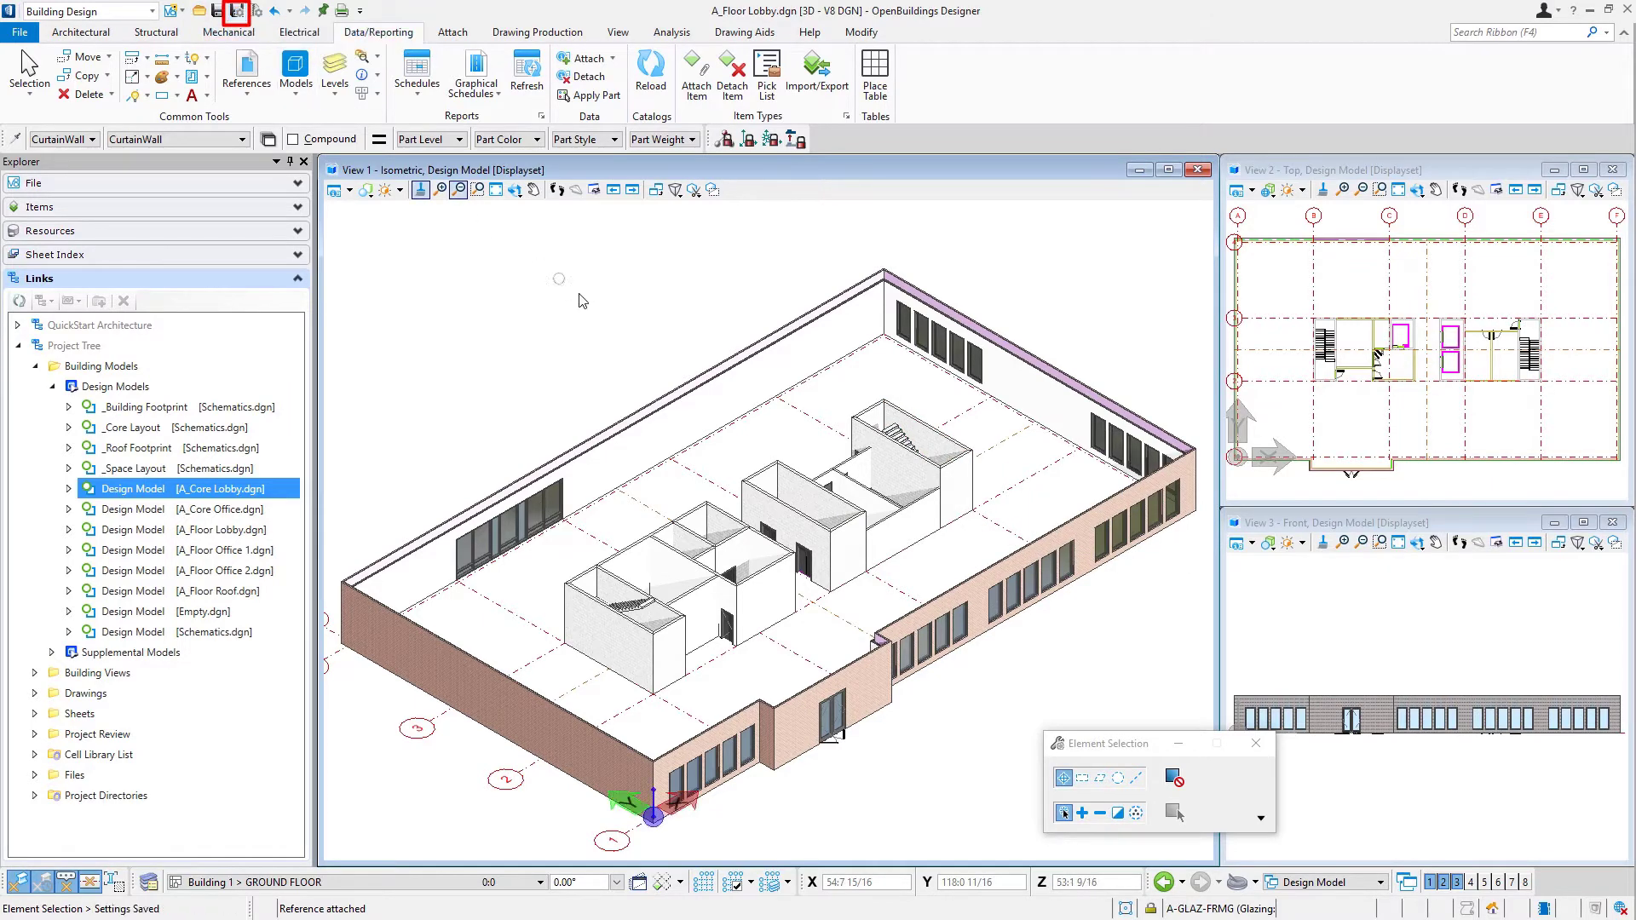
# - Open the A_Floor Office 1.dgn design model and expand its project tree down to the list of design models
pyautogui.doubleClick(203, 554)
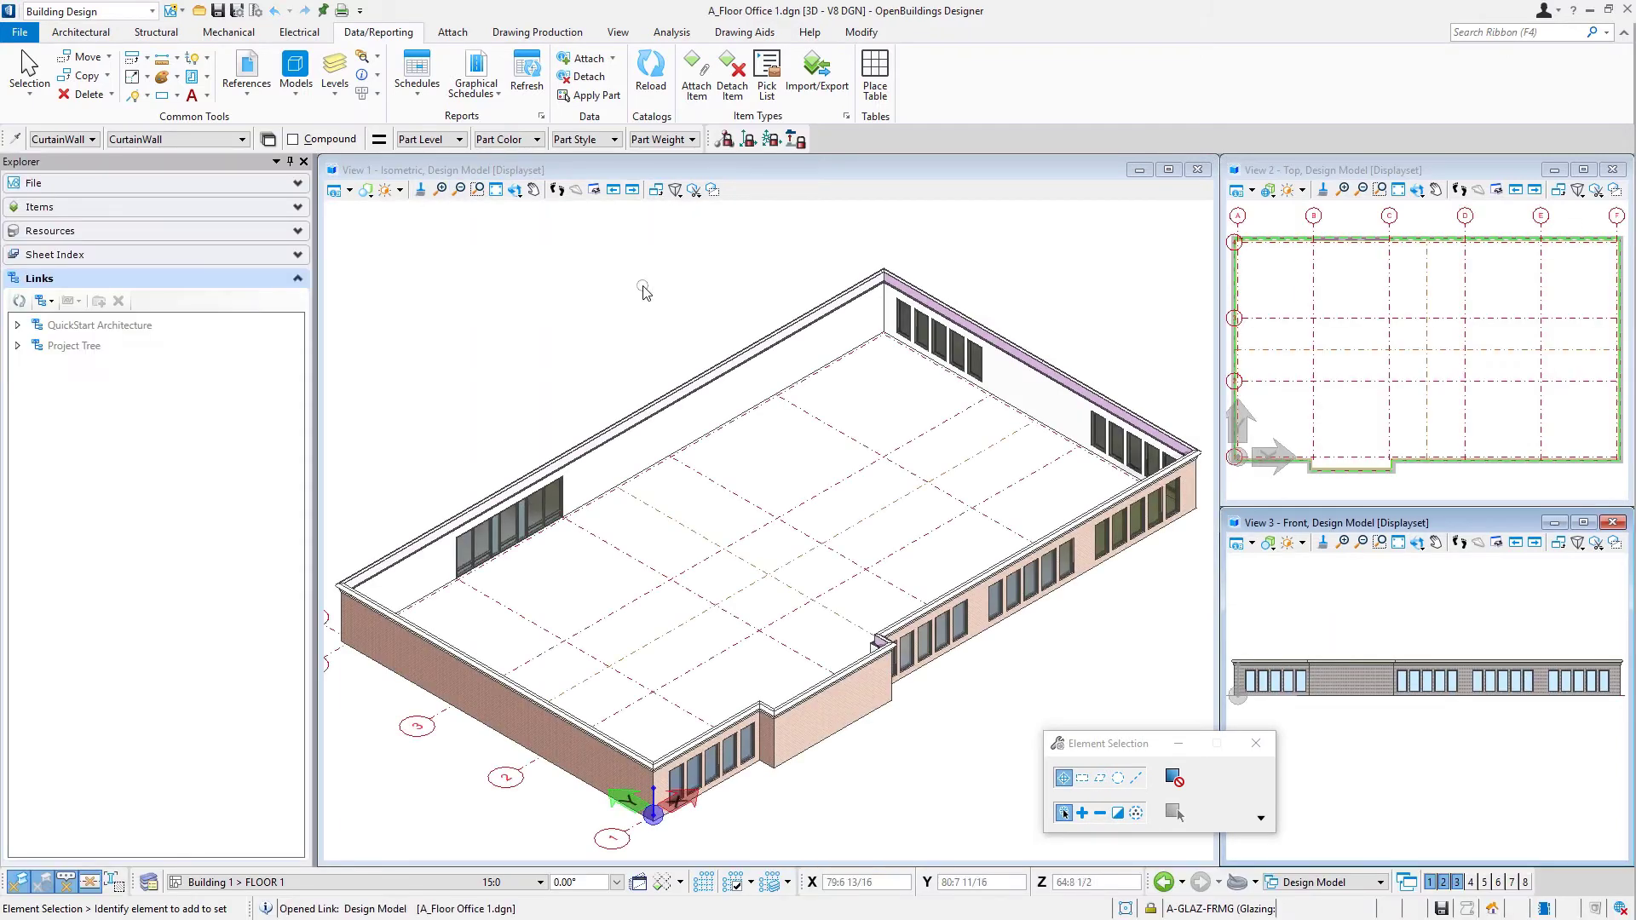
pyautogui.click(17, 346)
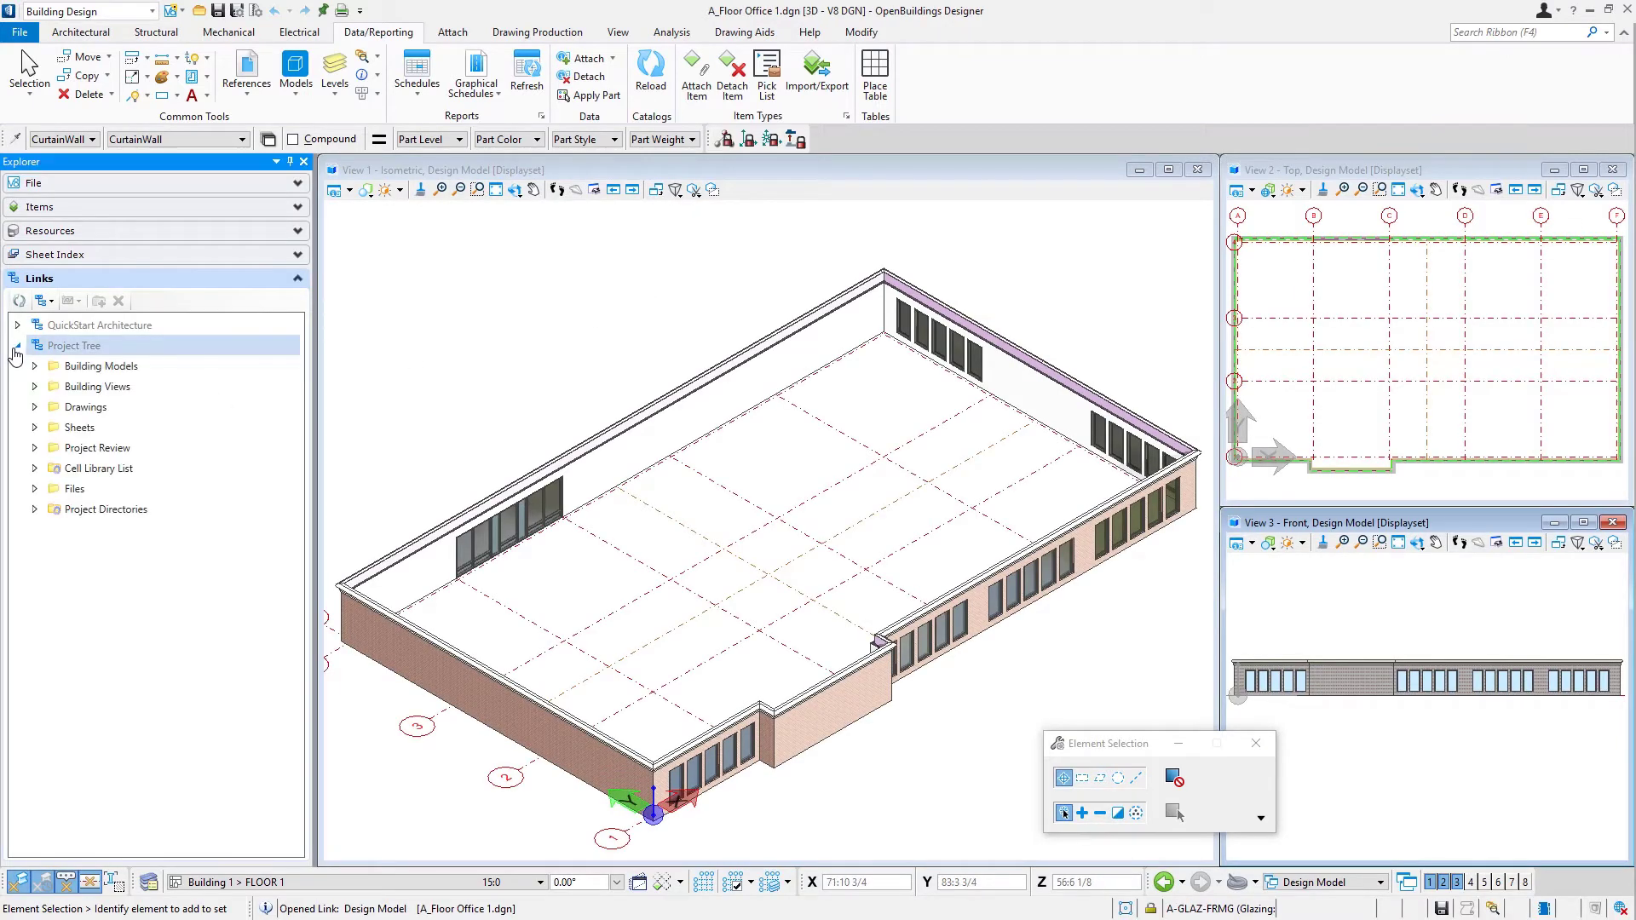
pyautogui.click(33, 366)
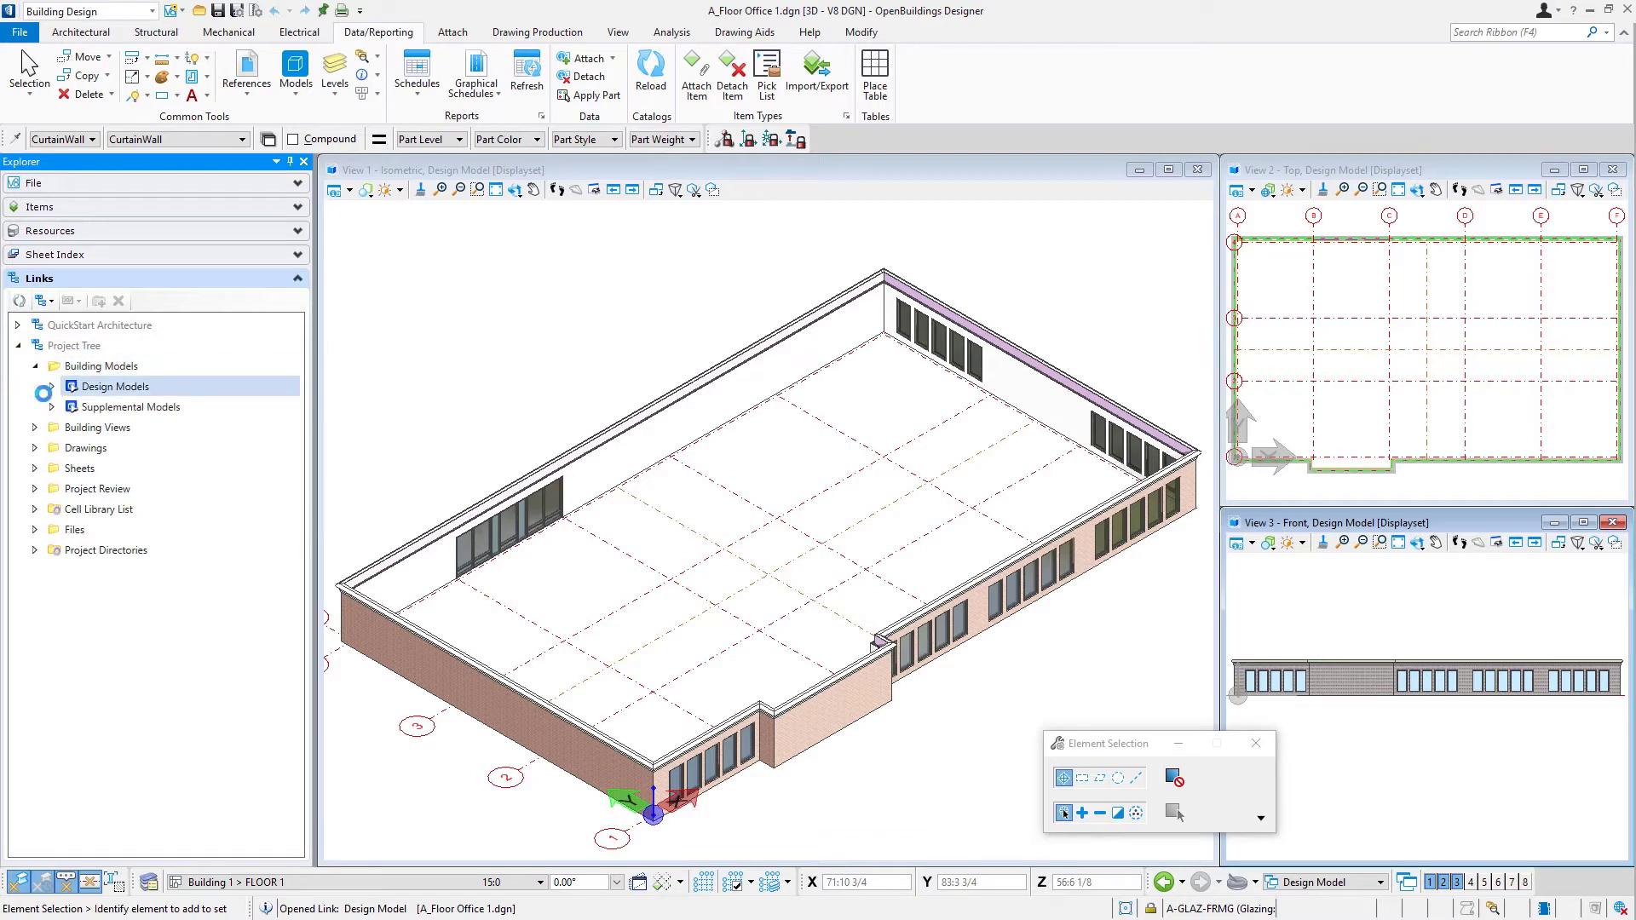
pyautogui.click(51, 387)
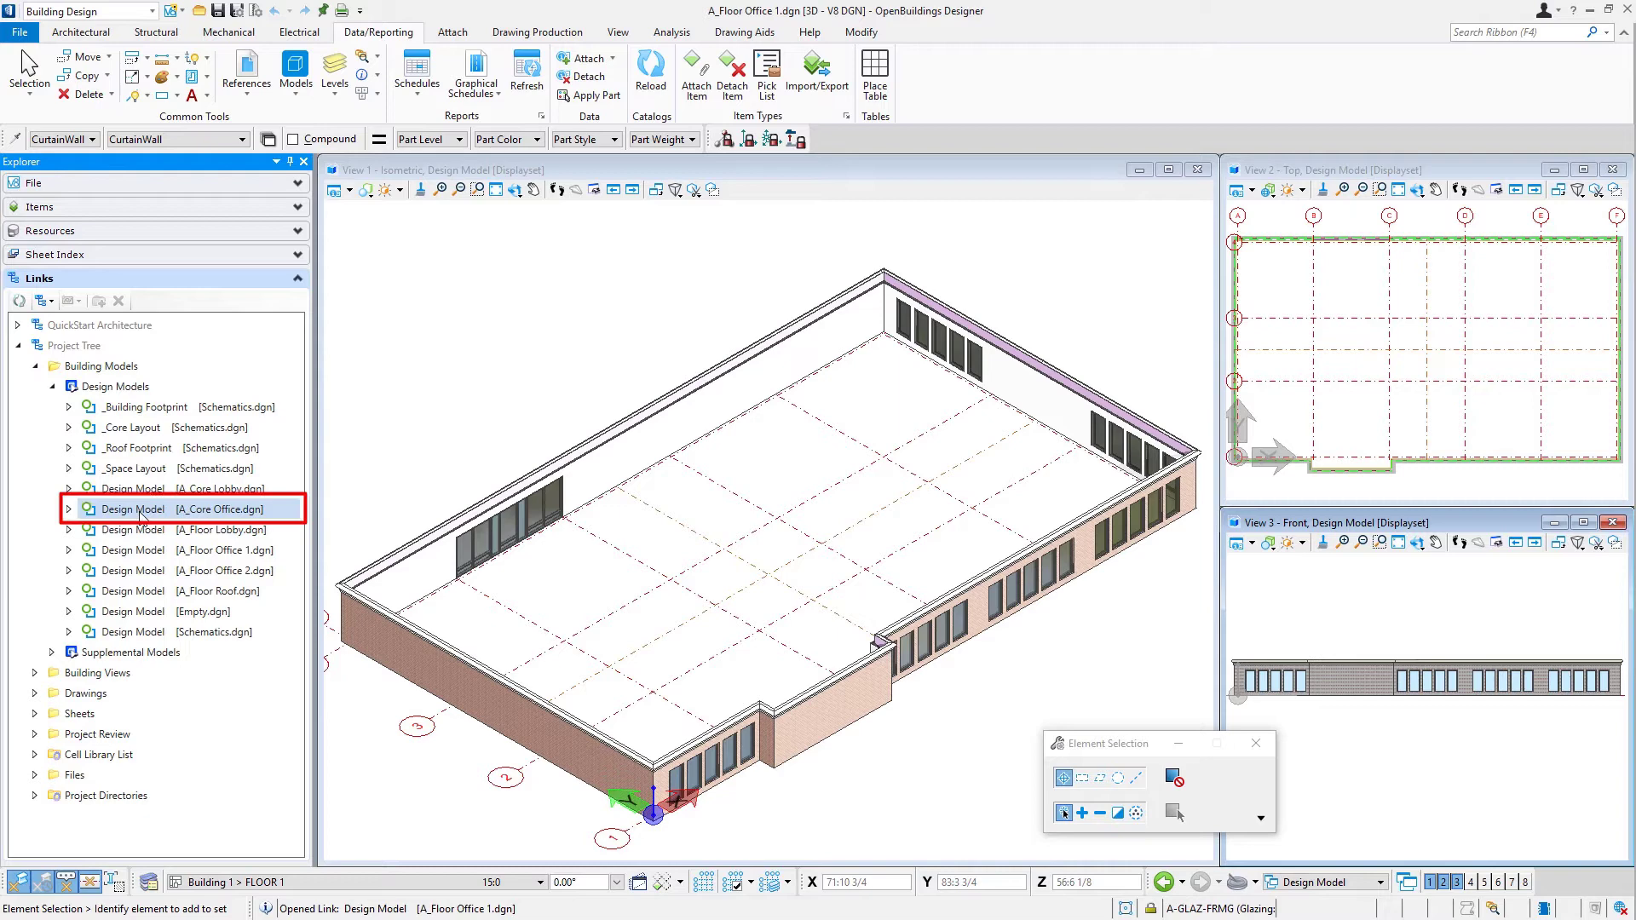
# - Attach the A_Core Office.dgn design model as a reference to the first office floor using the Recommended method, and save the settings
pyautogui.moveTo(141, 514); pyautogui.dragTo(512, 311)
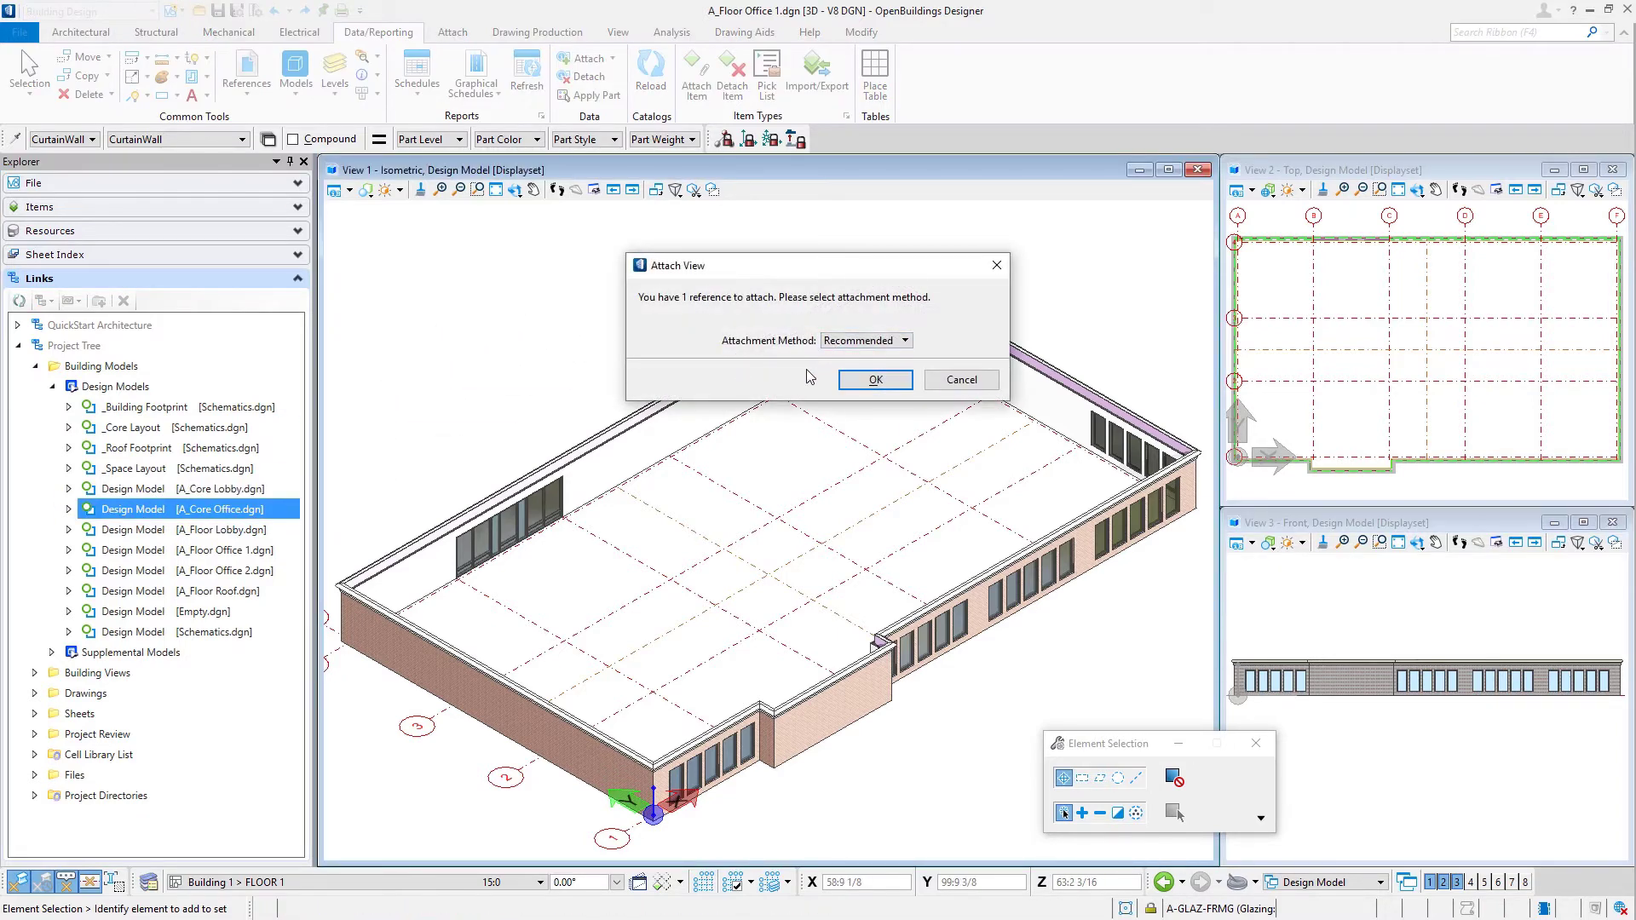
pyautogui.click(876, 380)
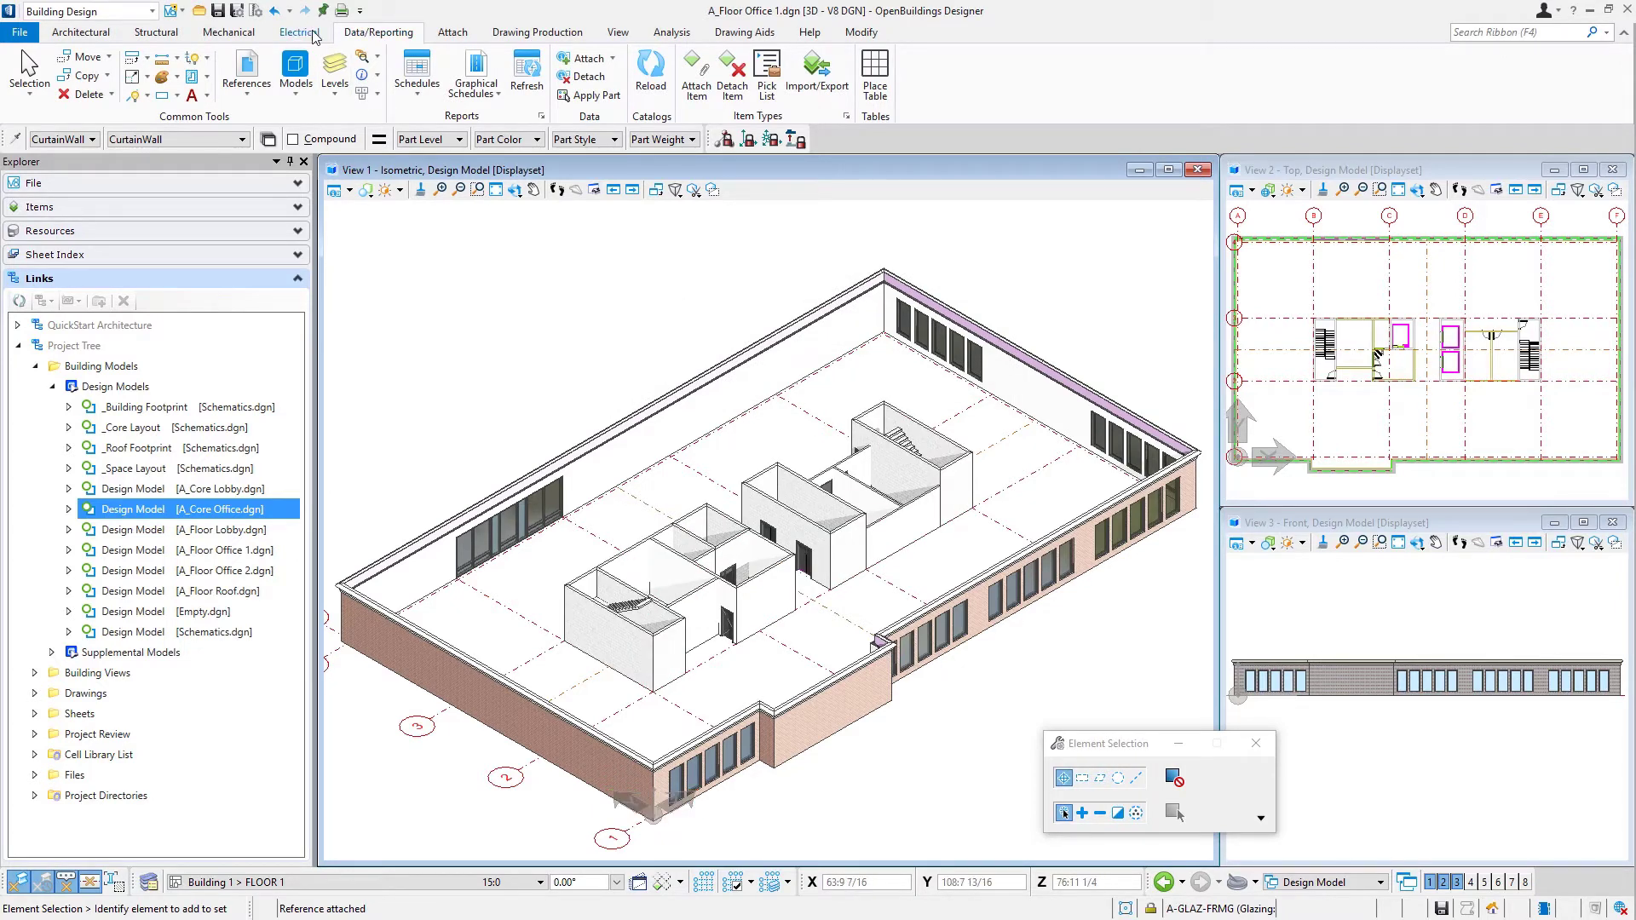
pyautogui.click(236, 11)
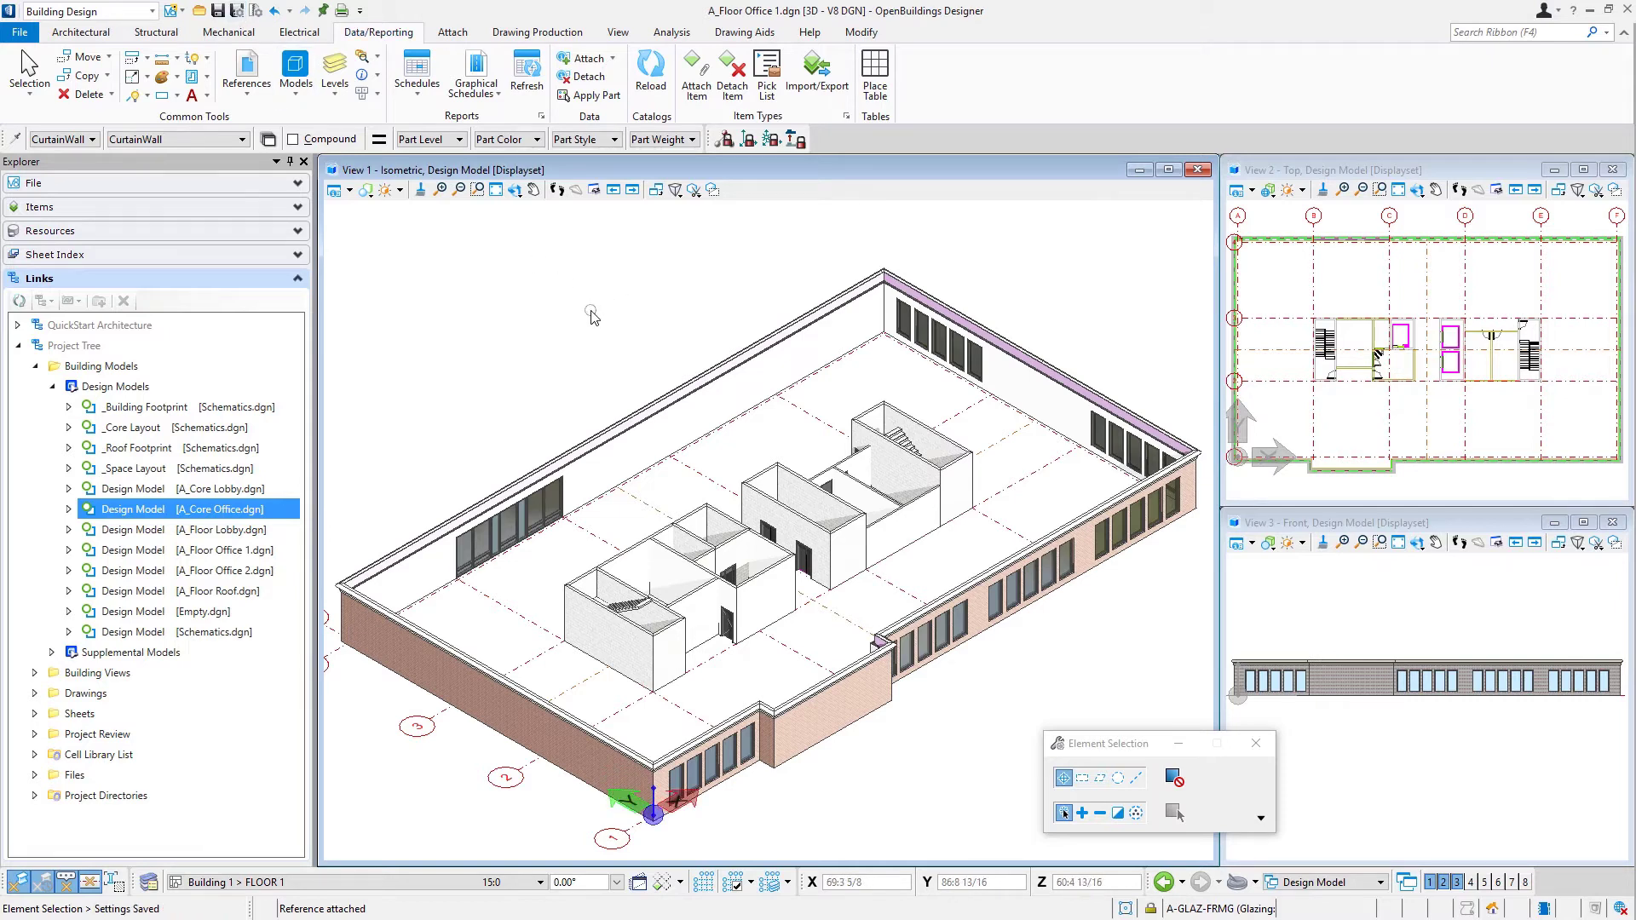
# - Open the A_Floor Office 2.dgn design model and expand its project tree down to the list of design models
pyautogui.doubleClick(205, 579)
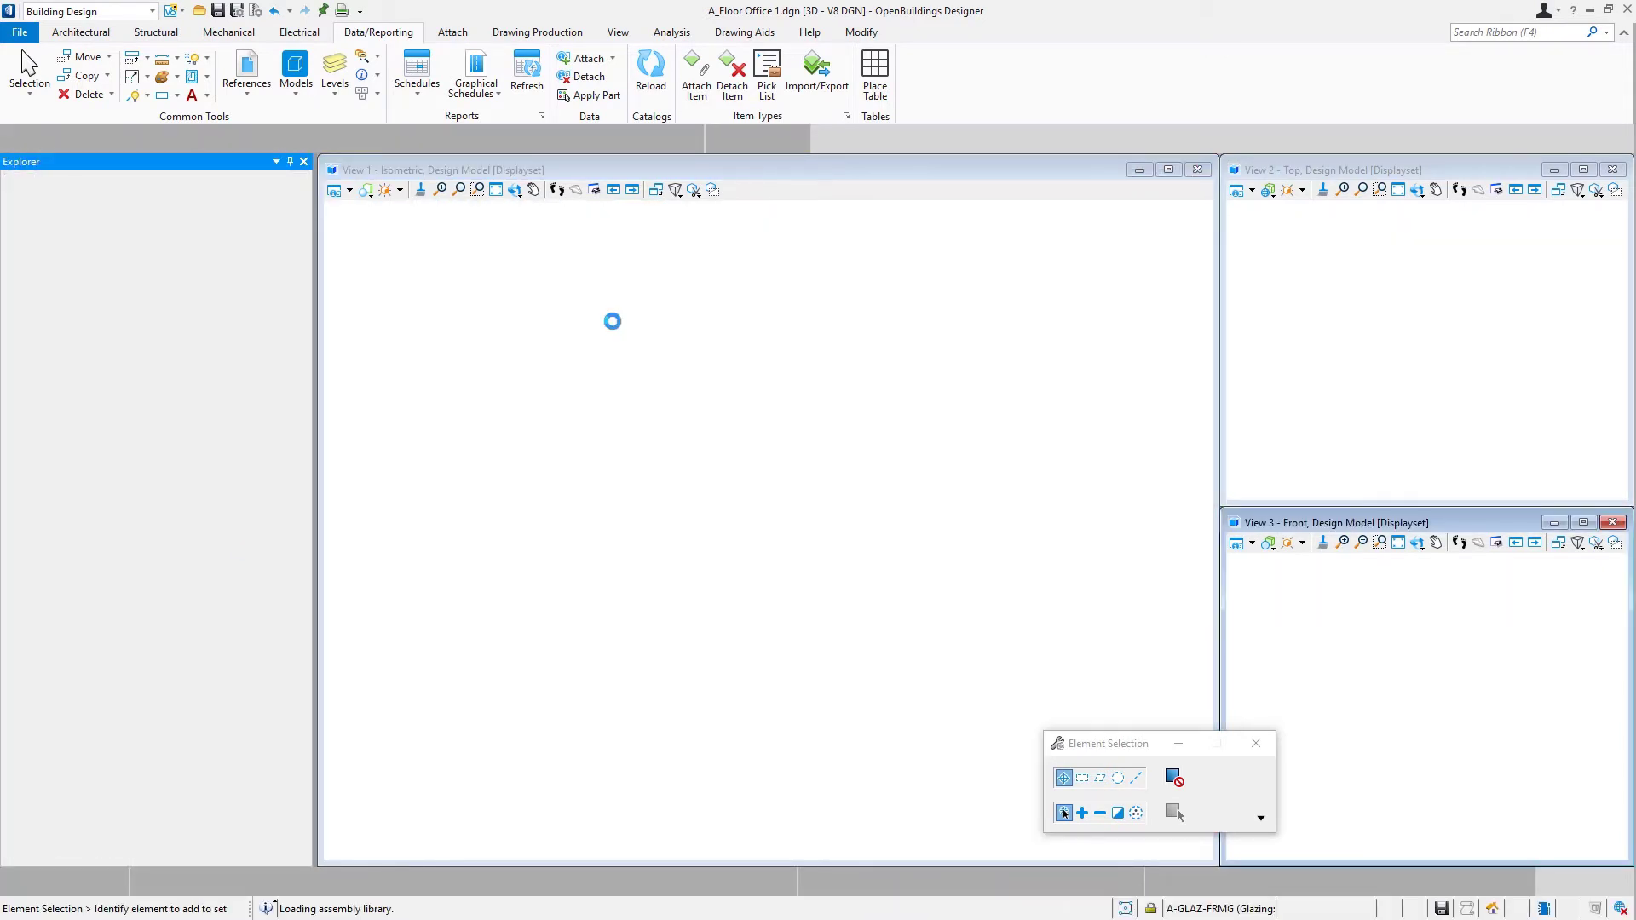
pyautogui.click(31, 367)
pyautogui.click(115, 386)
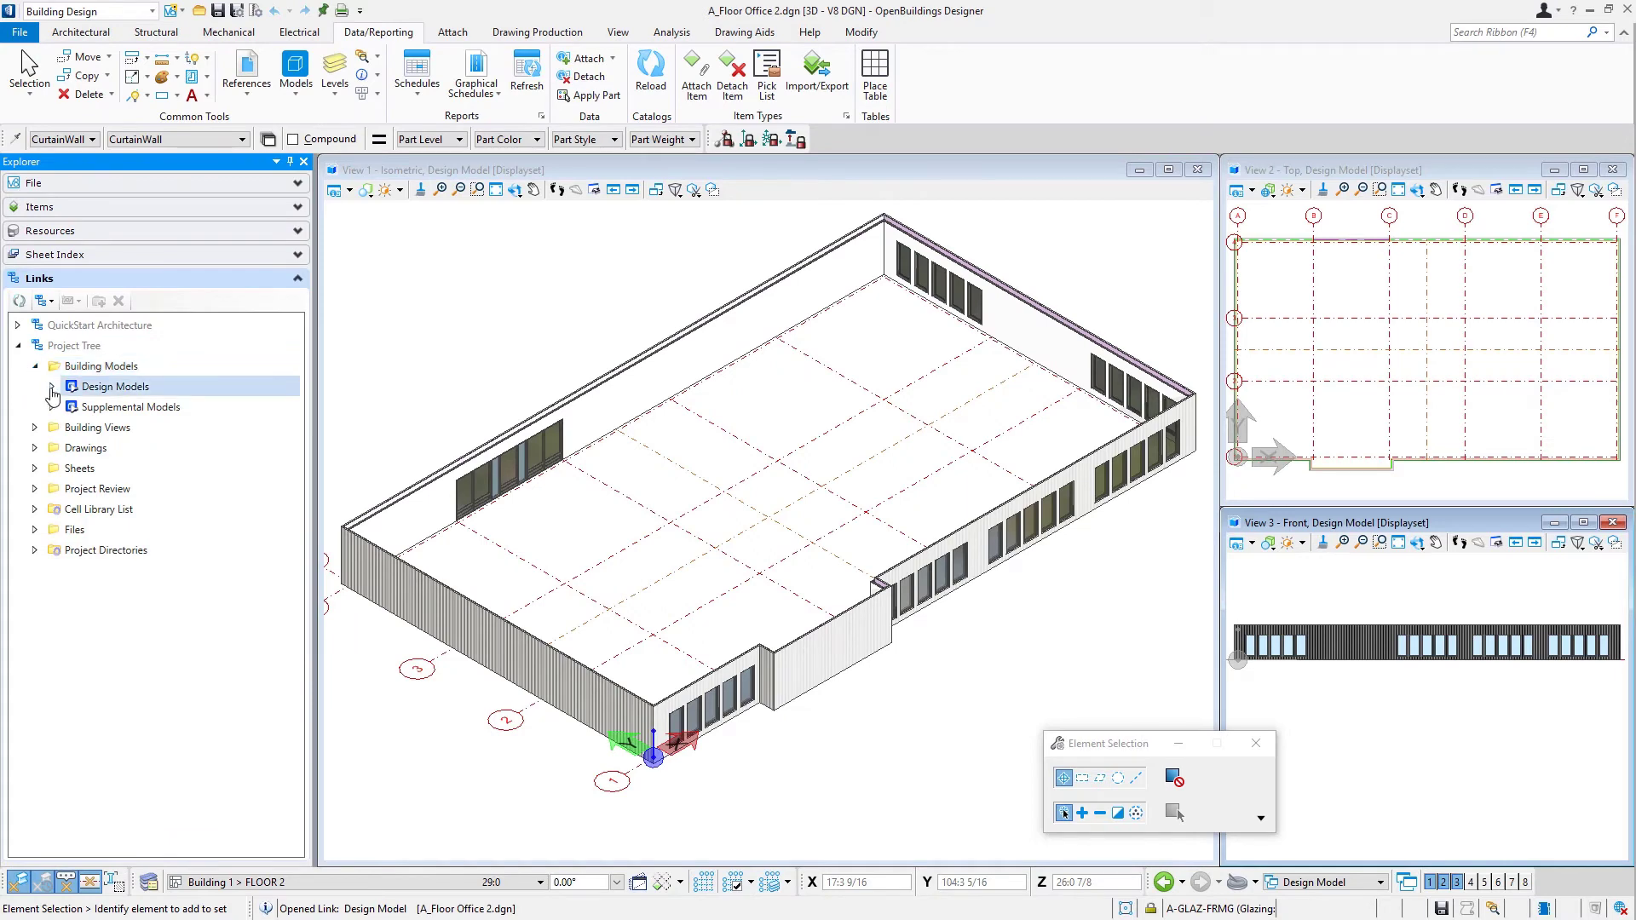
pyautogui.click(52, 386)
# - Attach the A_Core Office.dgn design model as a reference to the second office floor using the Recommended method
pyautogui.click(277, 407)
pyautogui.click(283, 427)
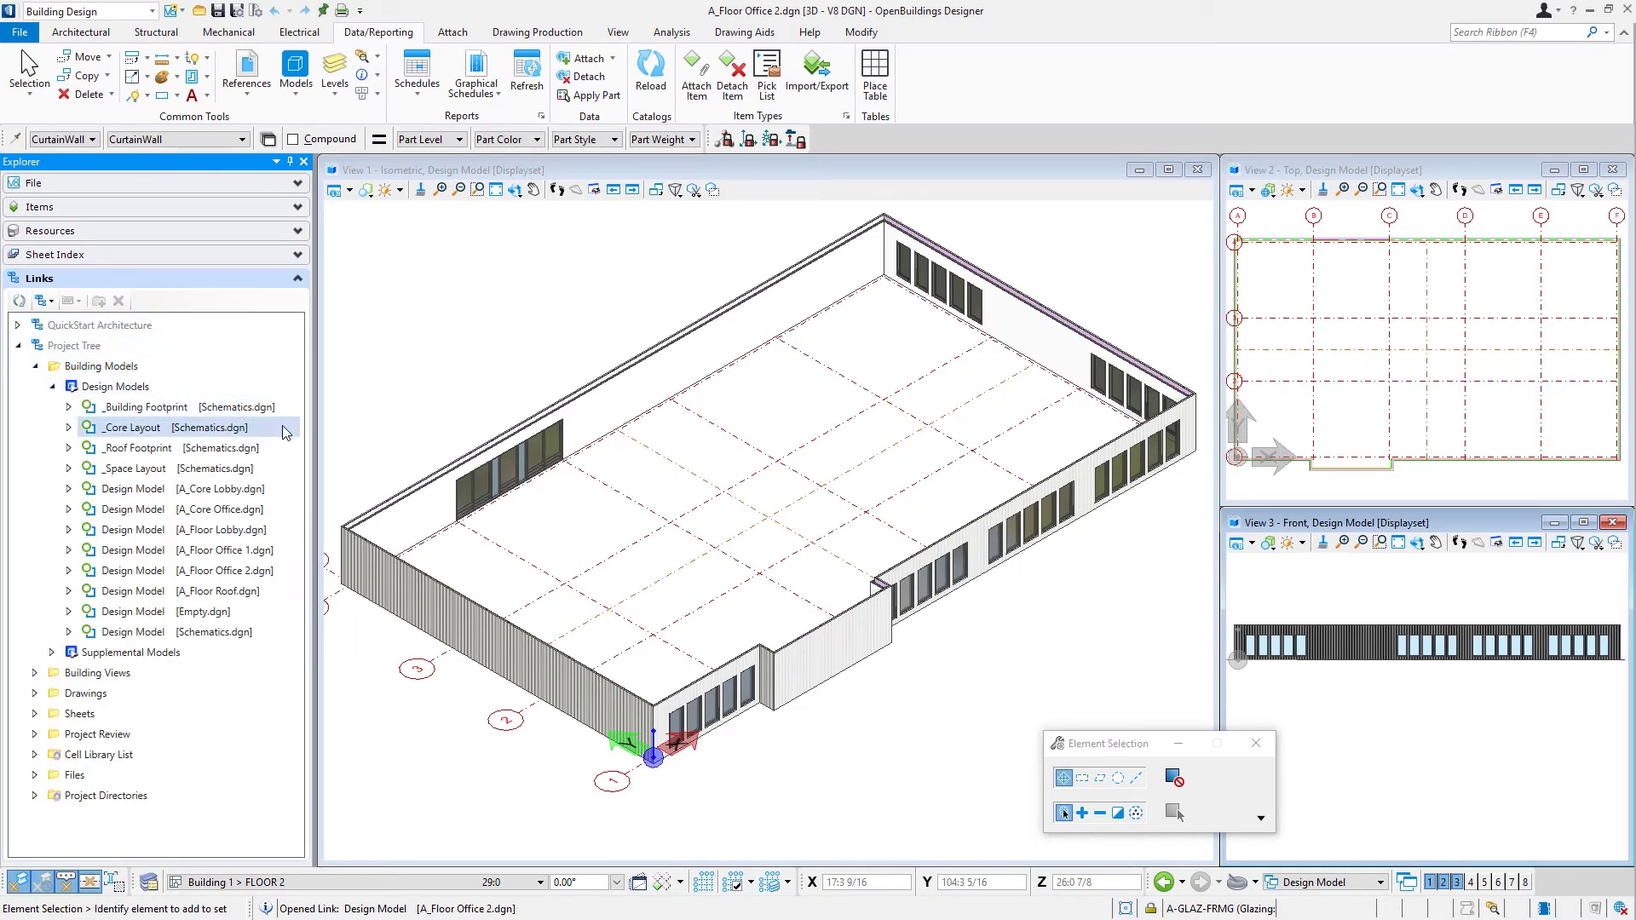
pyautogui.click(288, 448)
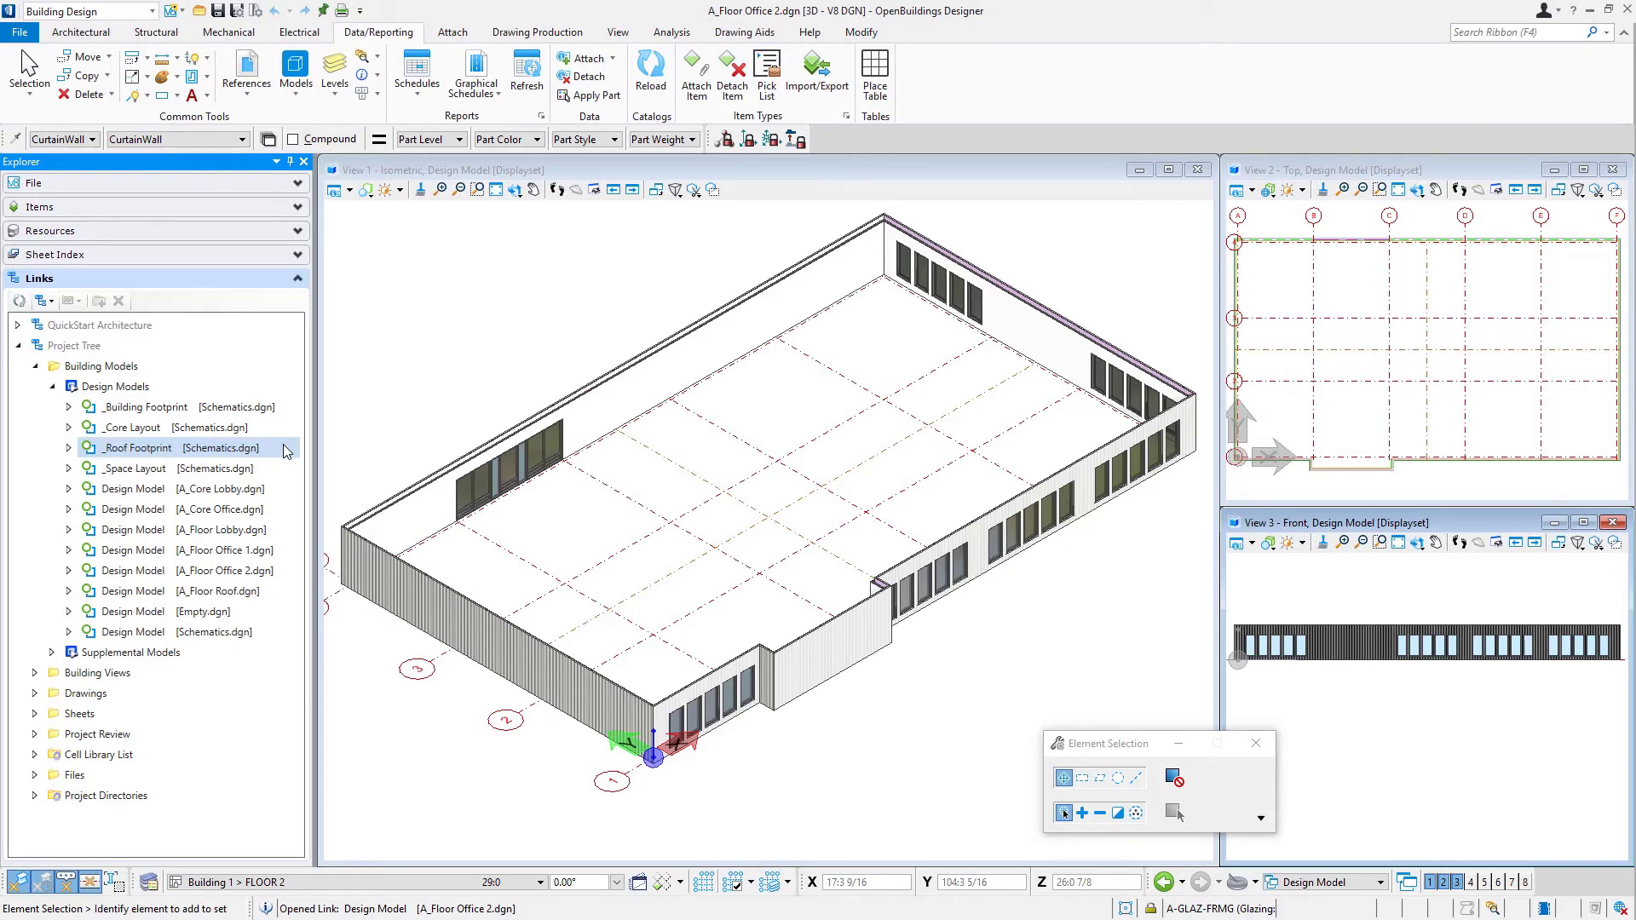
pyautogui.click(247, 468)
pyautogui.click(196, 488)
pyautogui.click(145, 512)
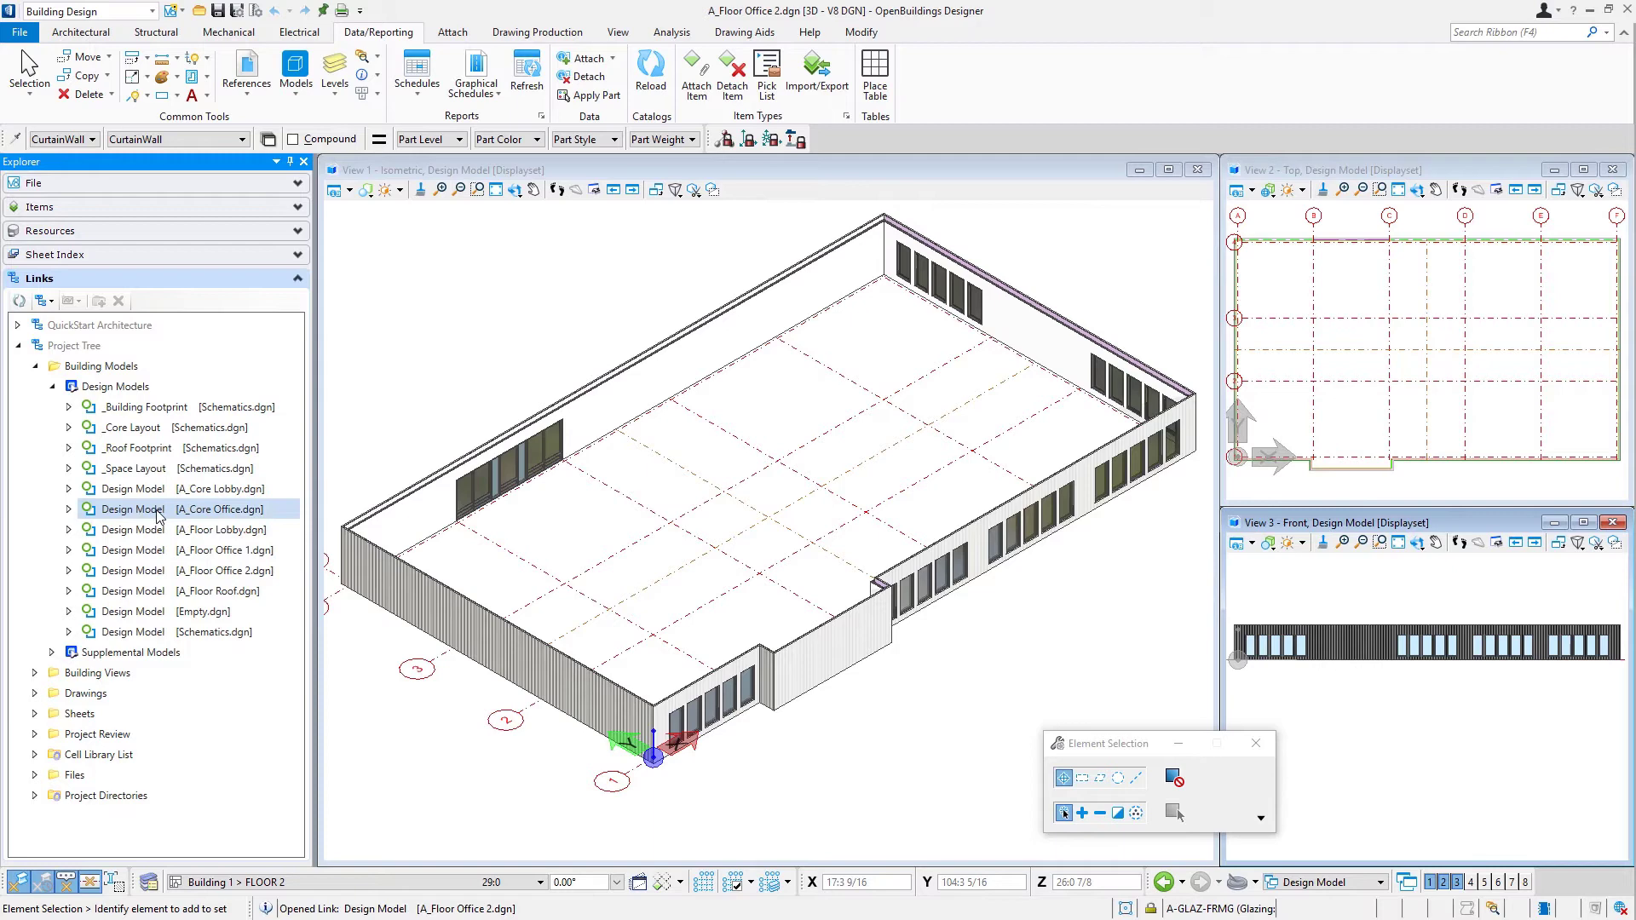
pyautogui.moveTo(145, 514); pyautogui.dragTo(444, 300)
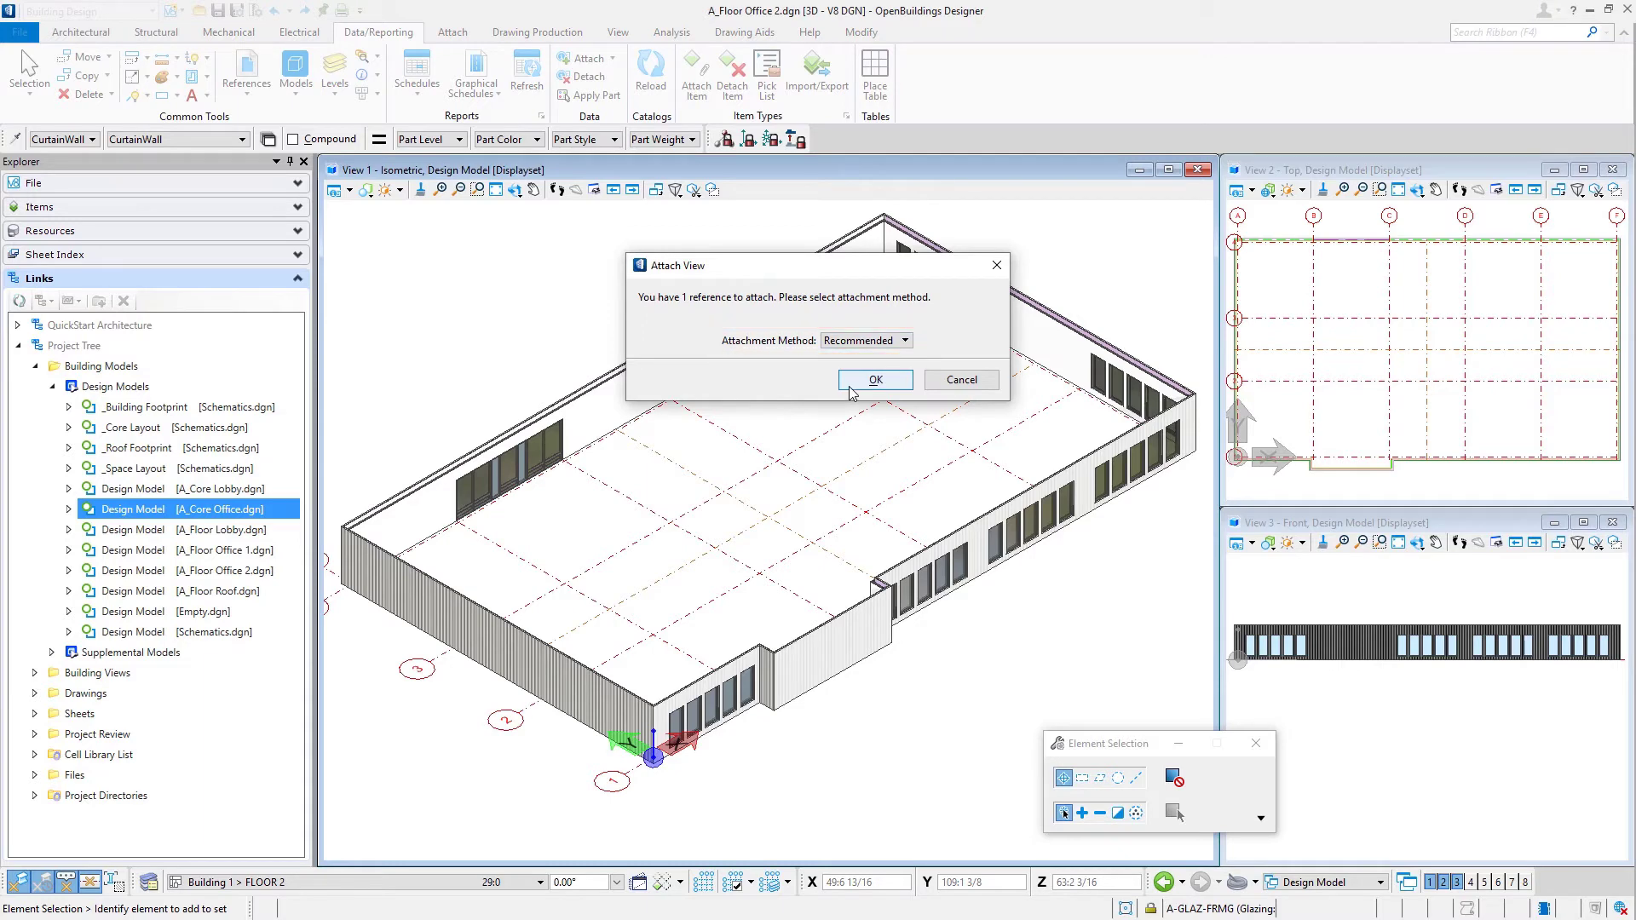
pyautogui.click(875, 380)
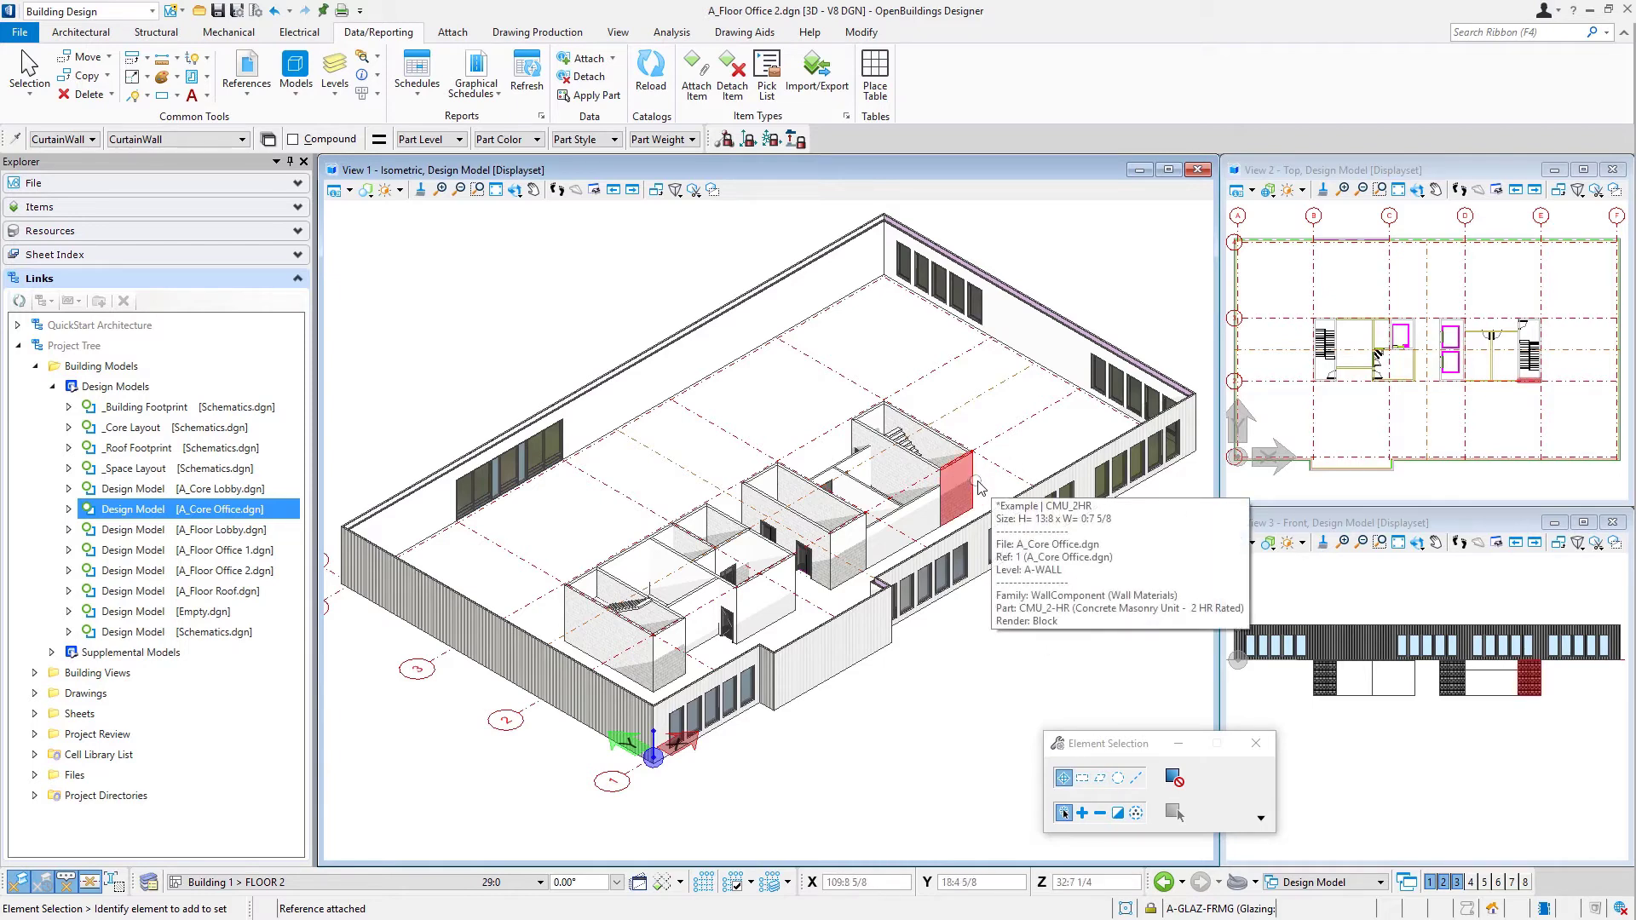
# - Move the attached A_Core Office reference vertically up by 14 feet to the second office floor's level, and save the settings
pyautogui.moveTo(973, 486)
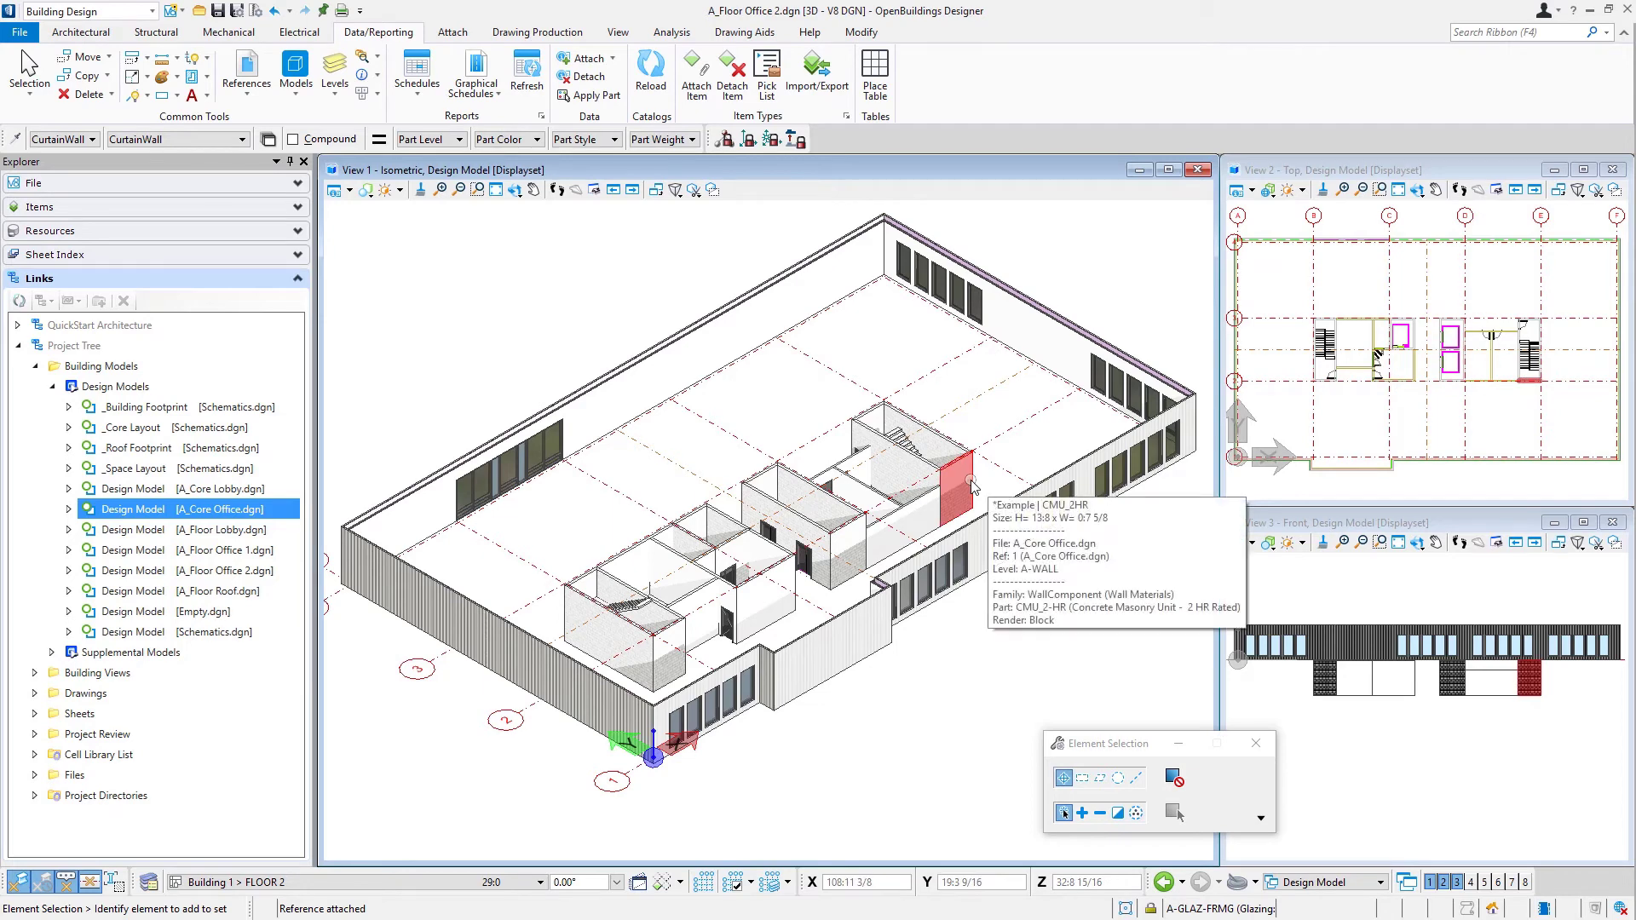
pyautogui.rightClick(973, 486)
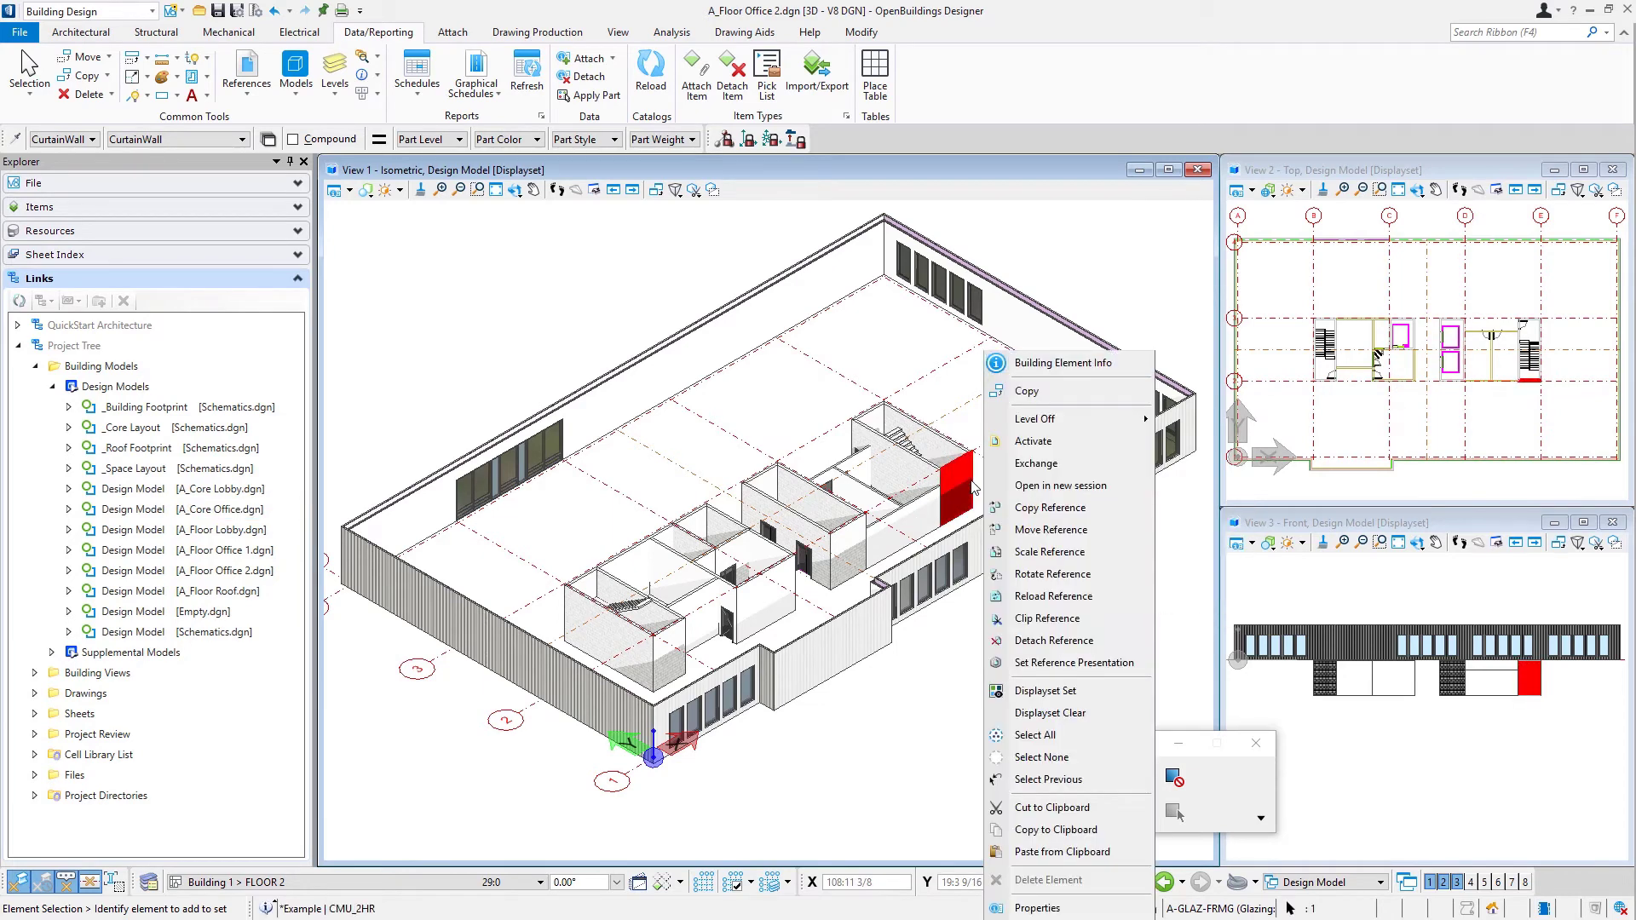
pyautogui.click(1059, 531)
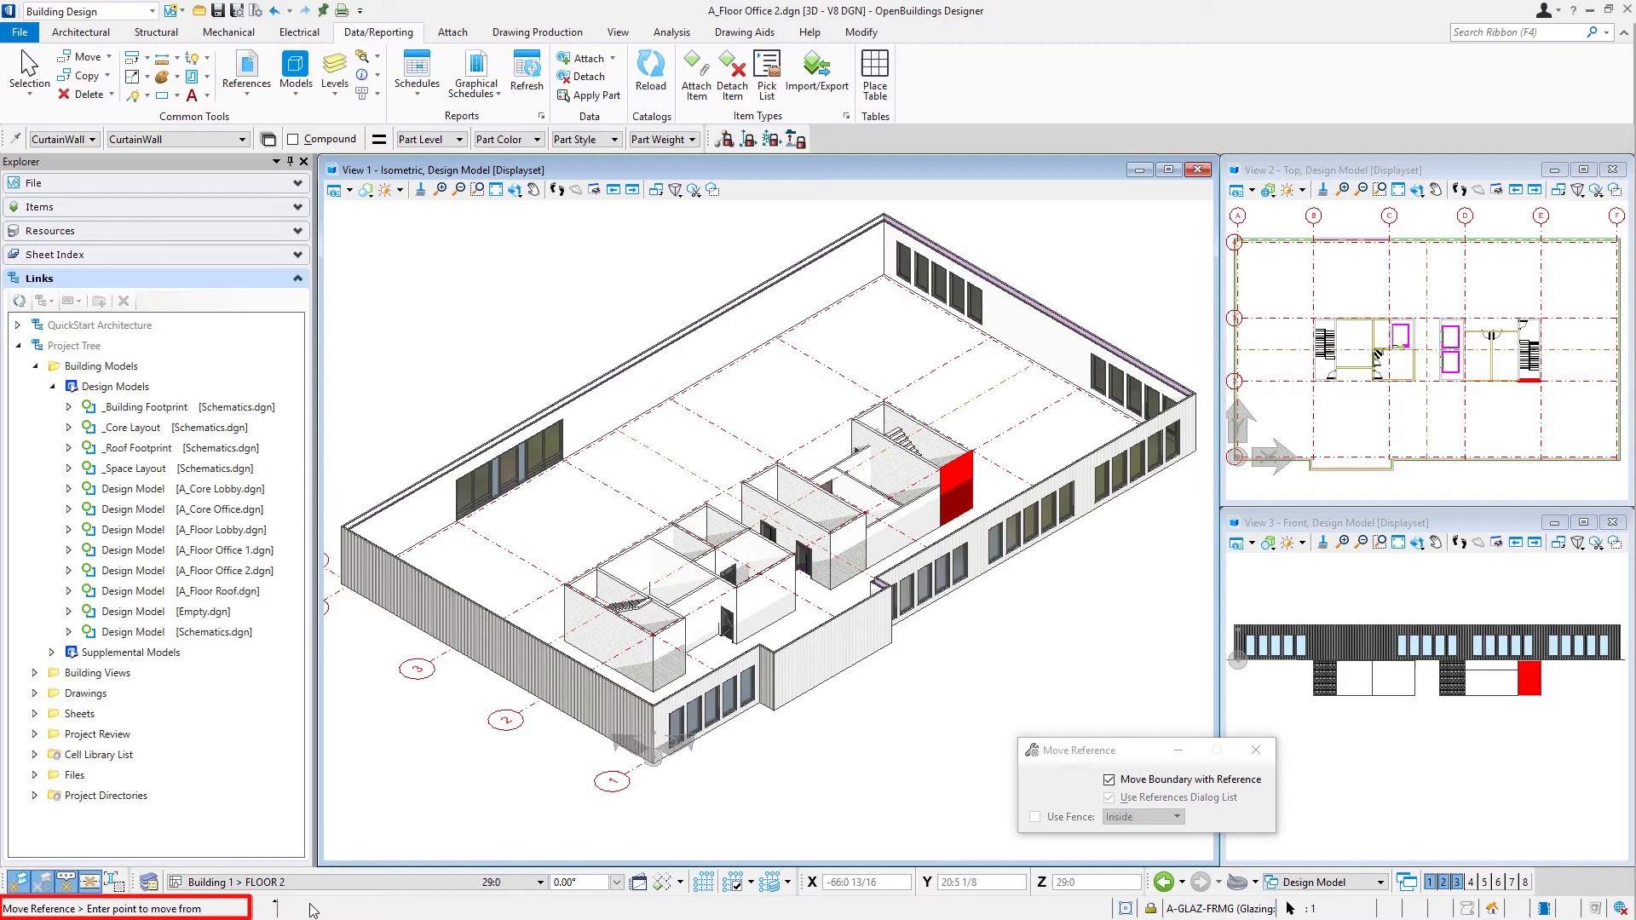
pyautogui.click(1067, 651)
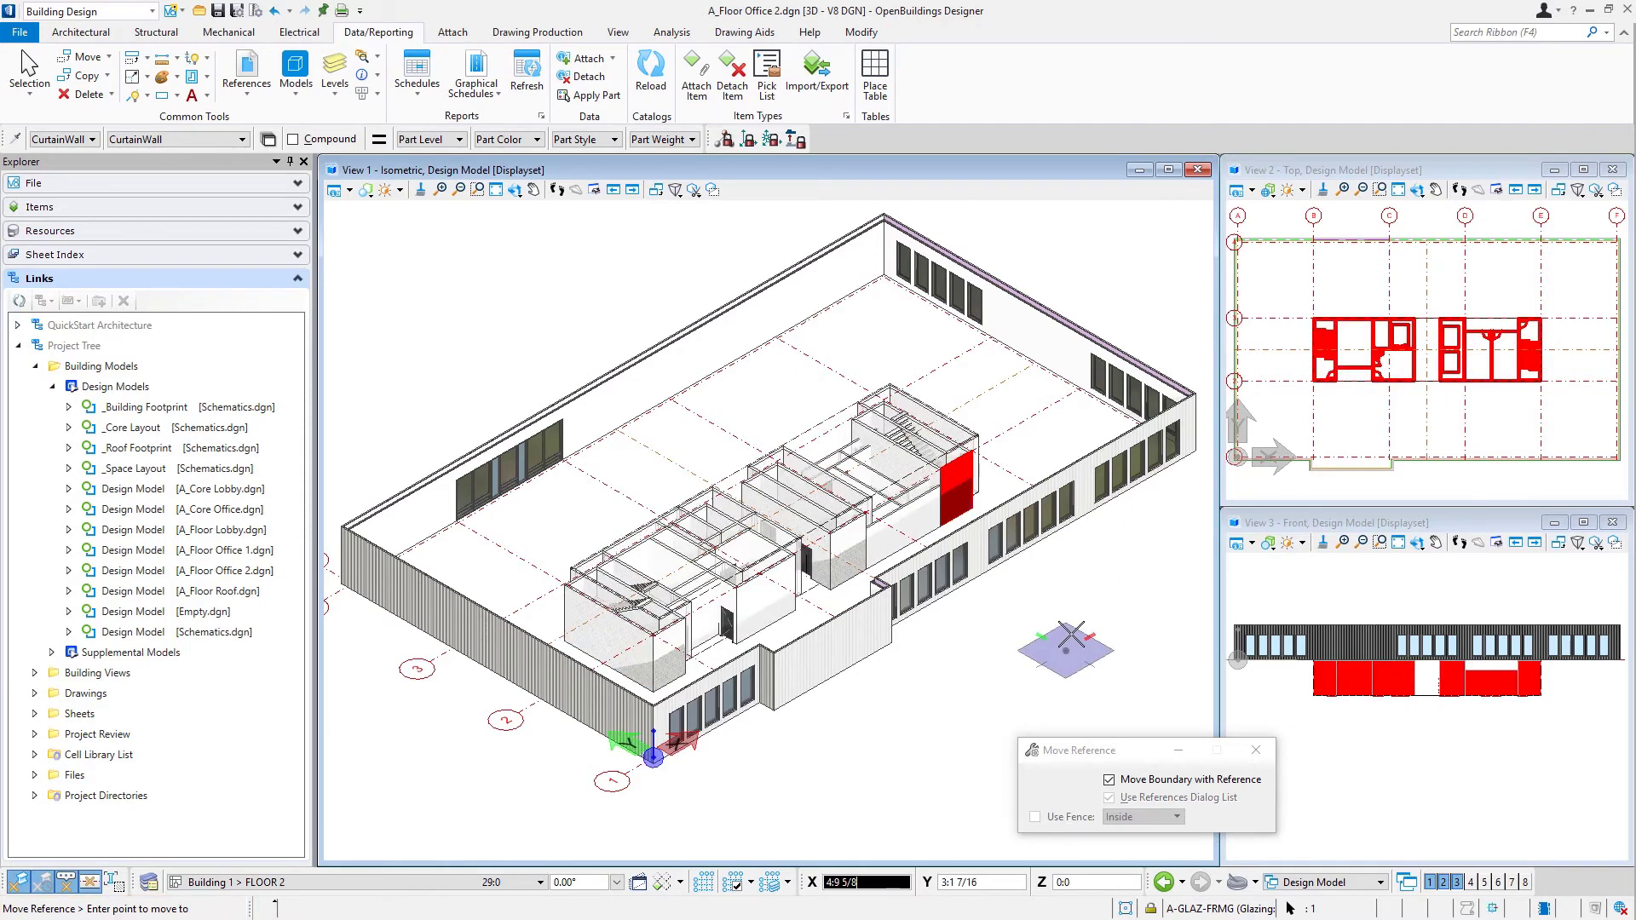
pyautogui.press('f')
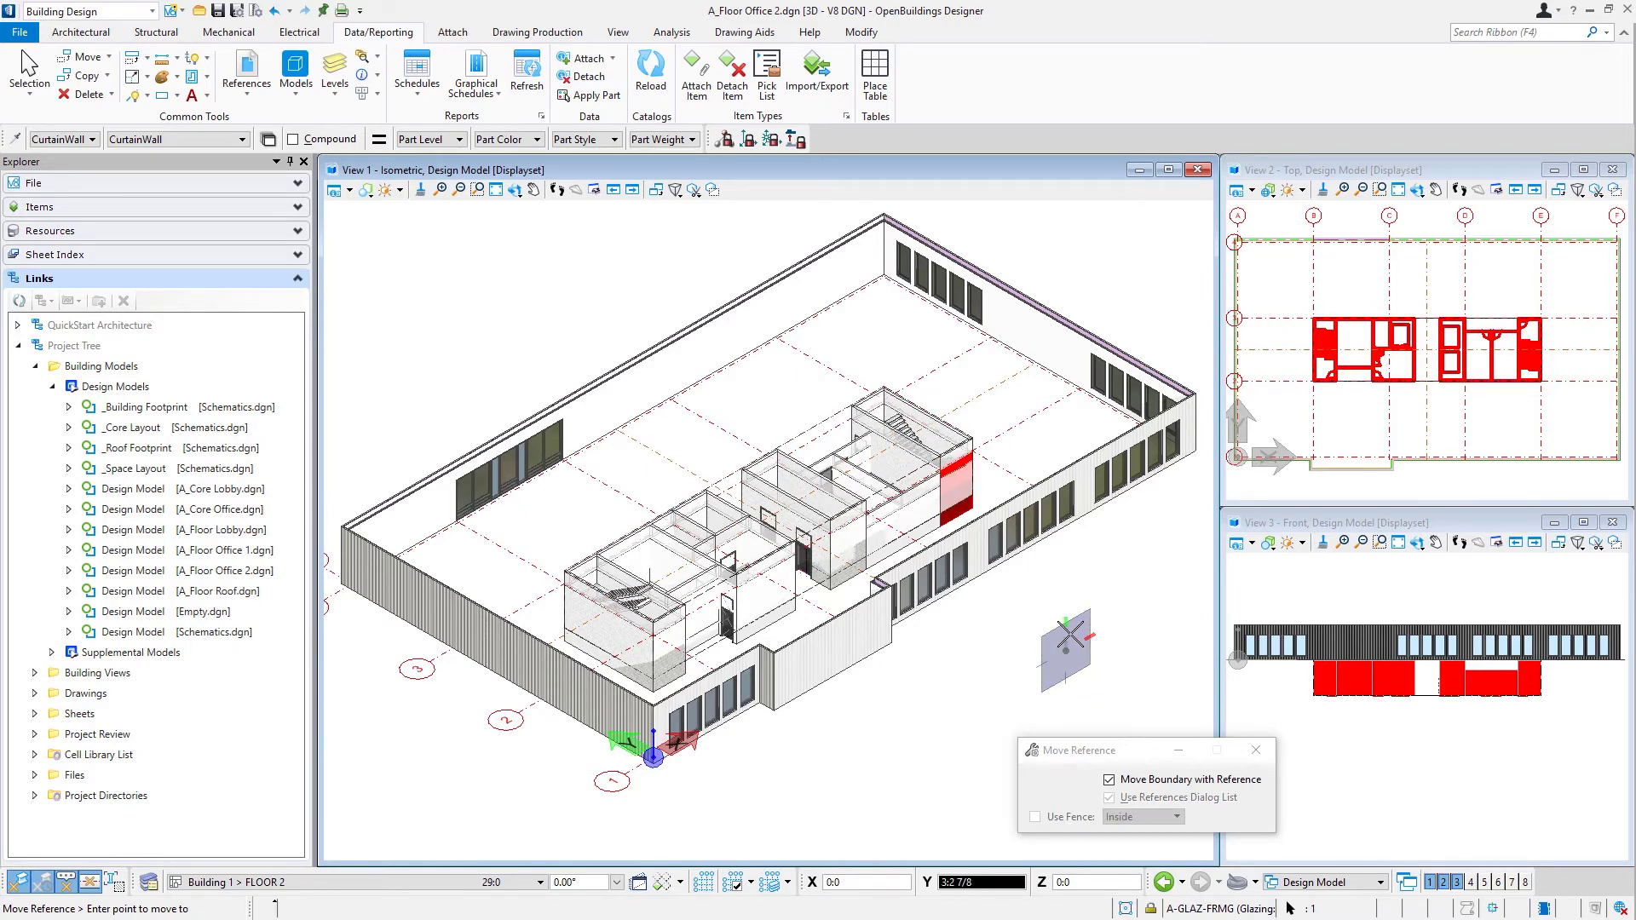
pyautogui.write('15:0')
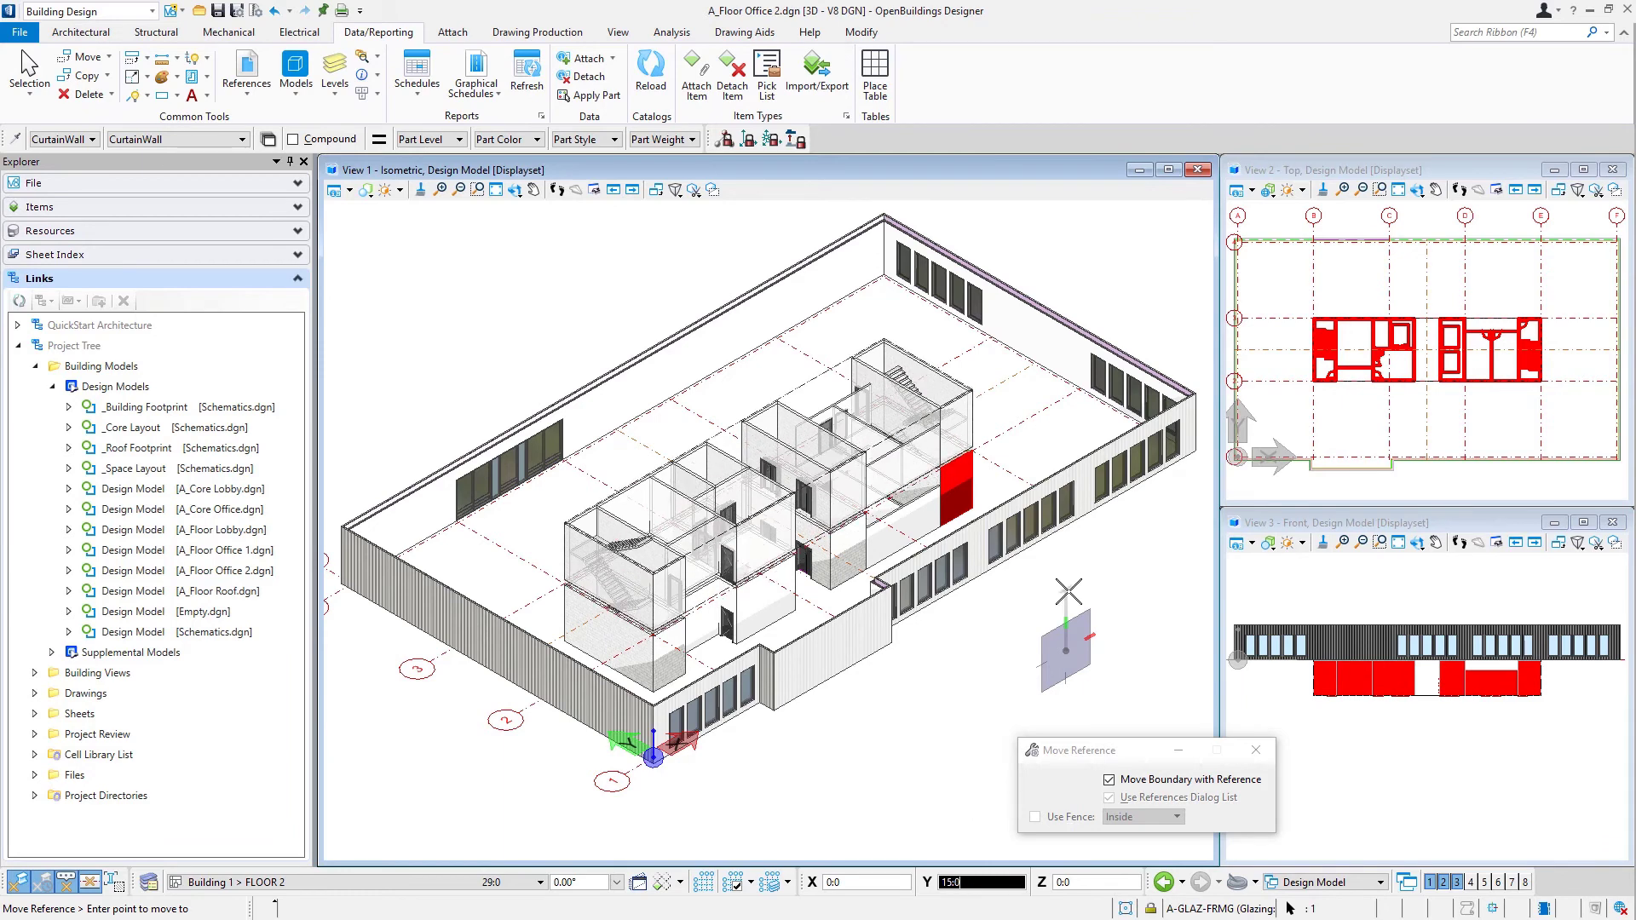
pyautogui.write('14')
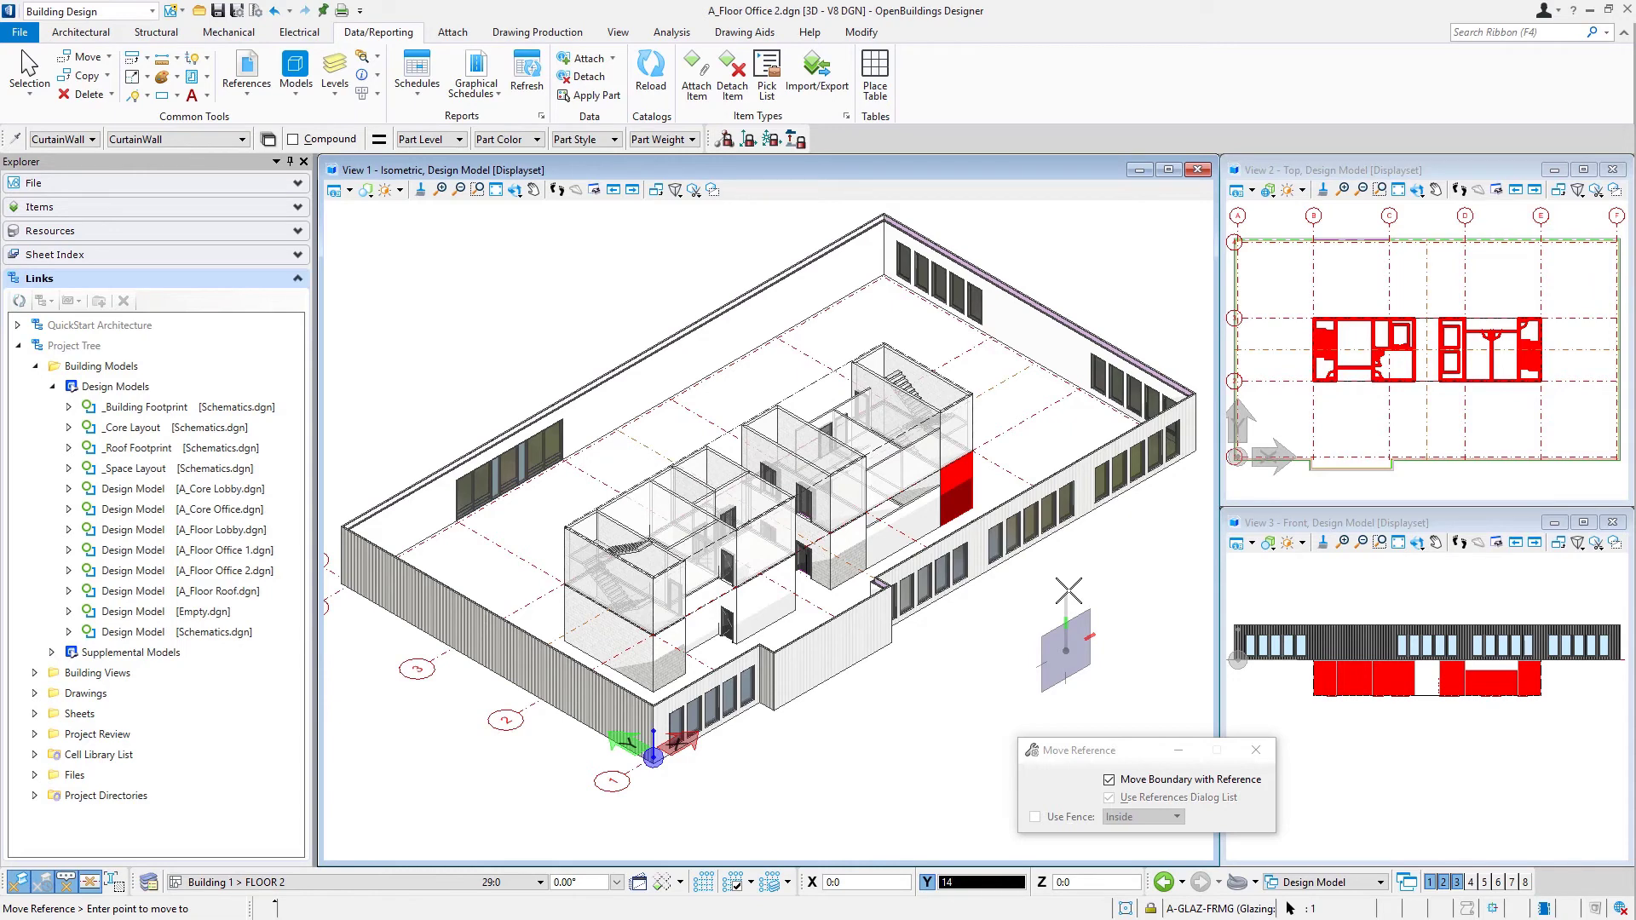
pyautogui.click(1067, 591)
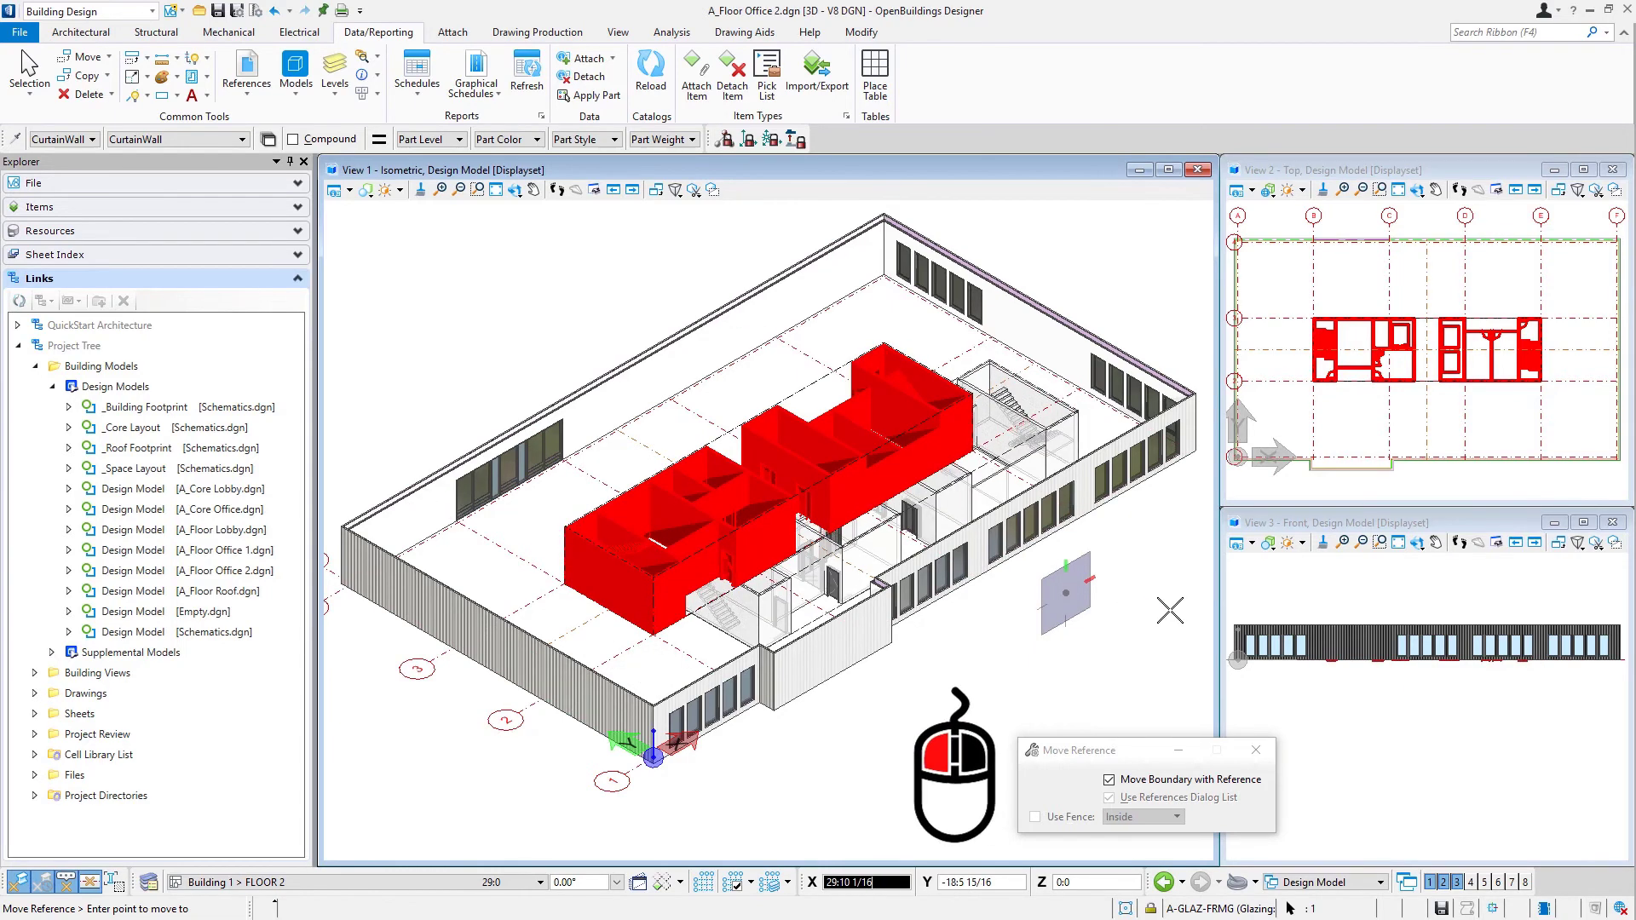
pyautogui.click(1084, 637)
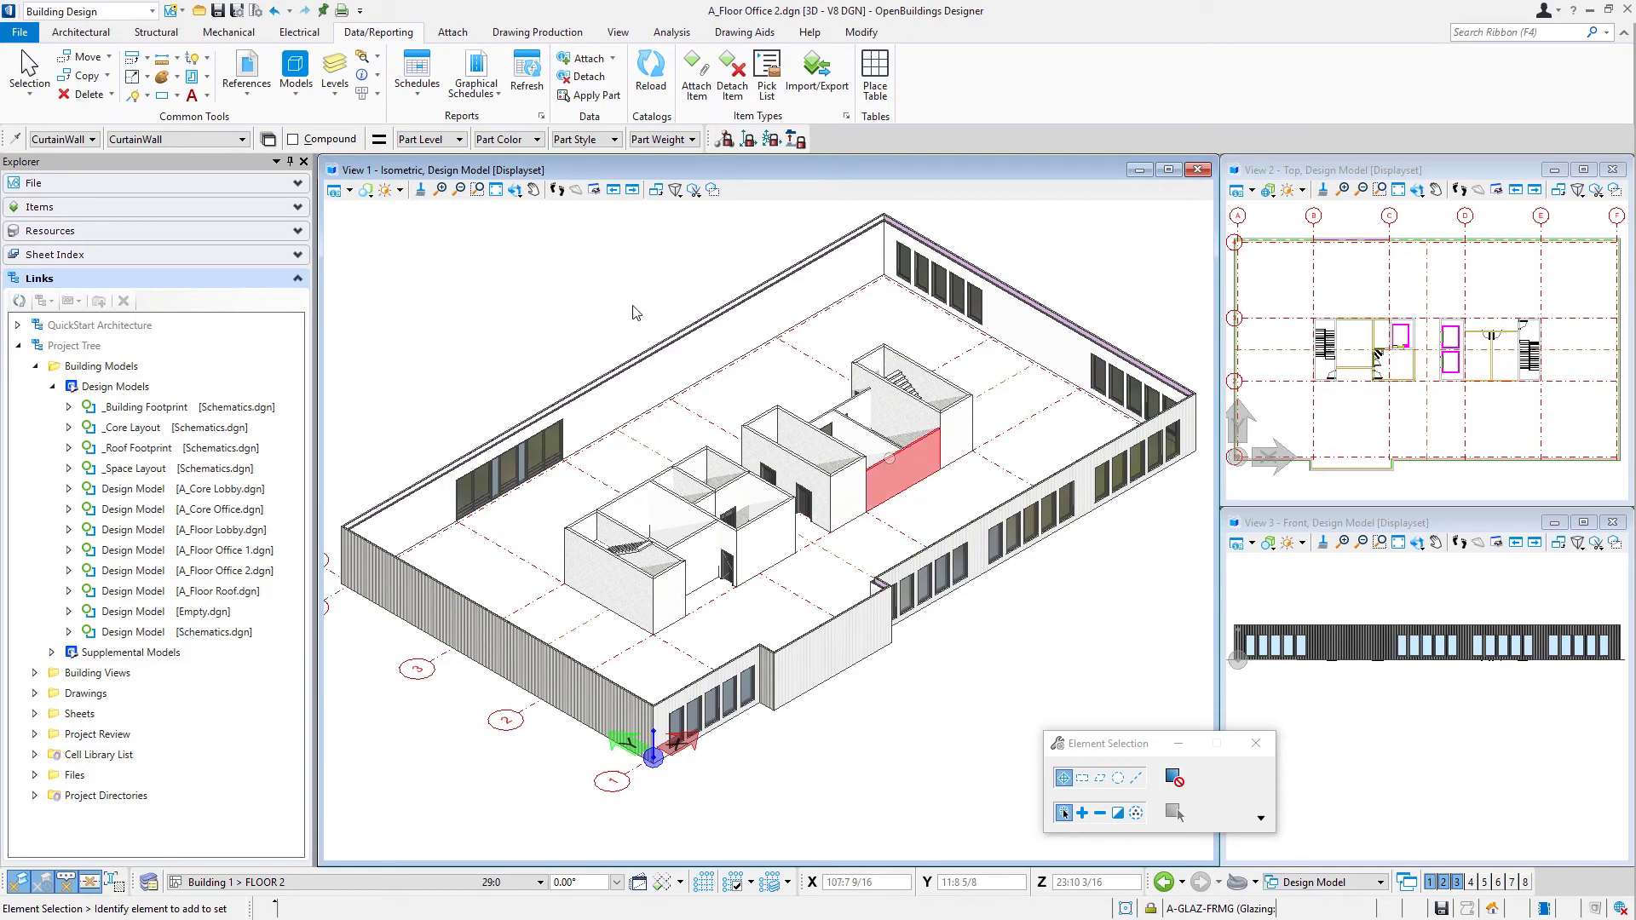
pyautogui.click(238, 11)
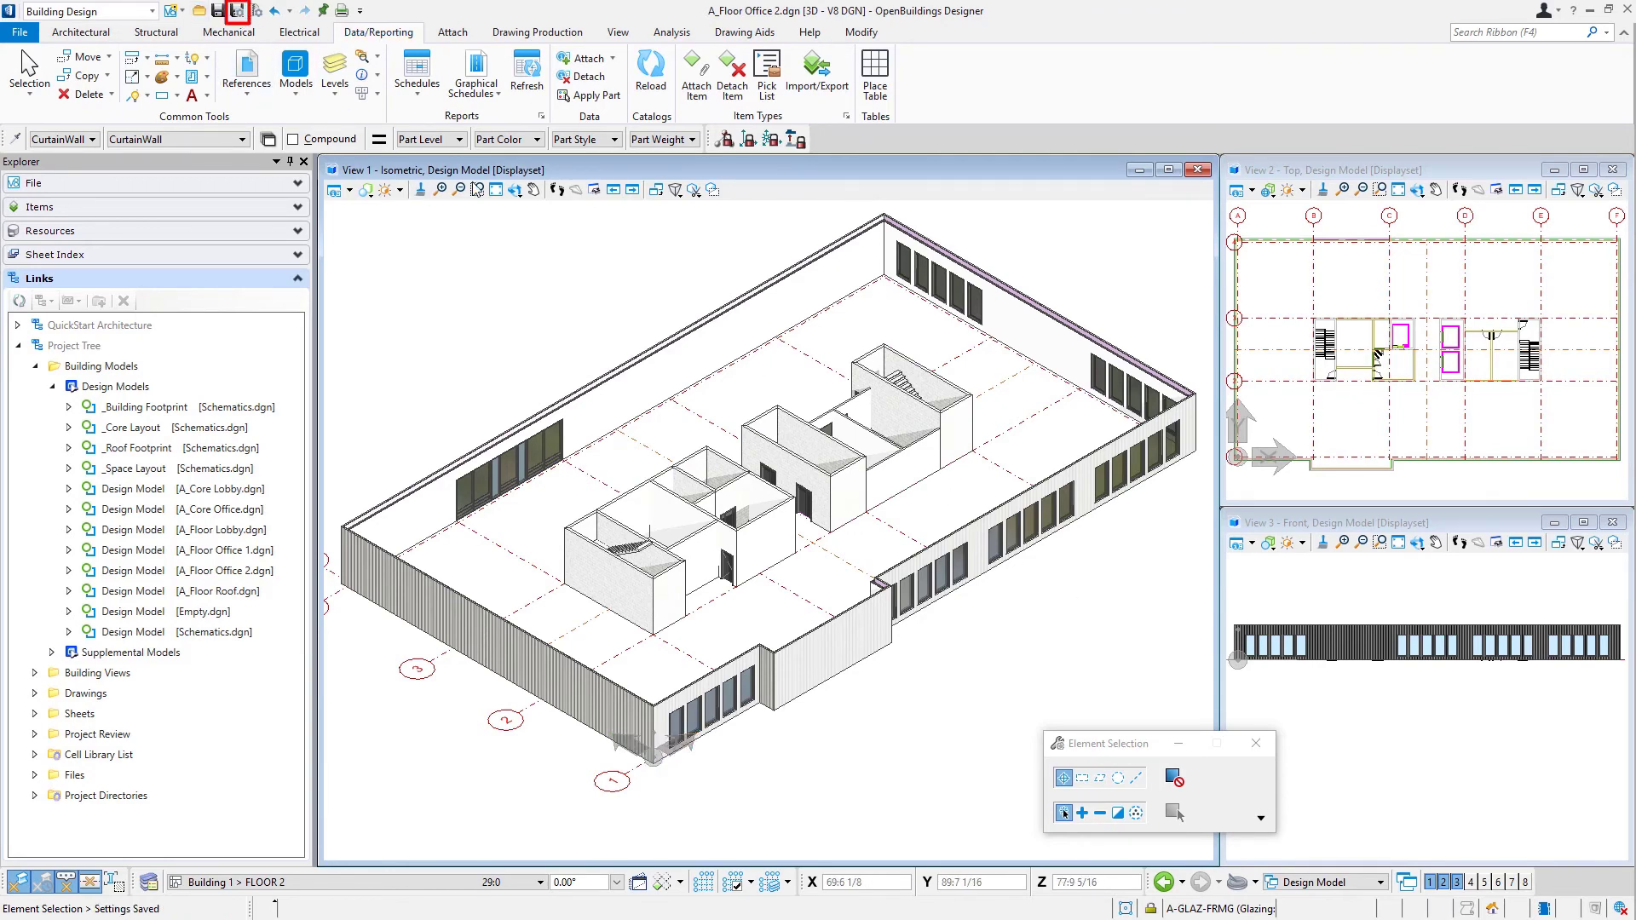
pyautogui.click(515, 189)
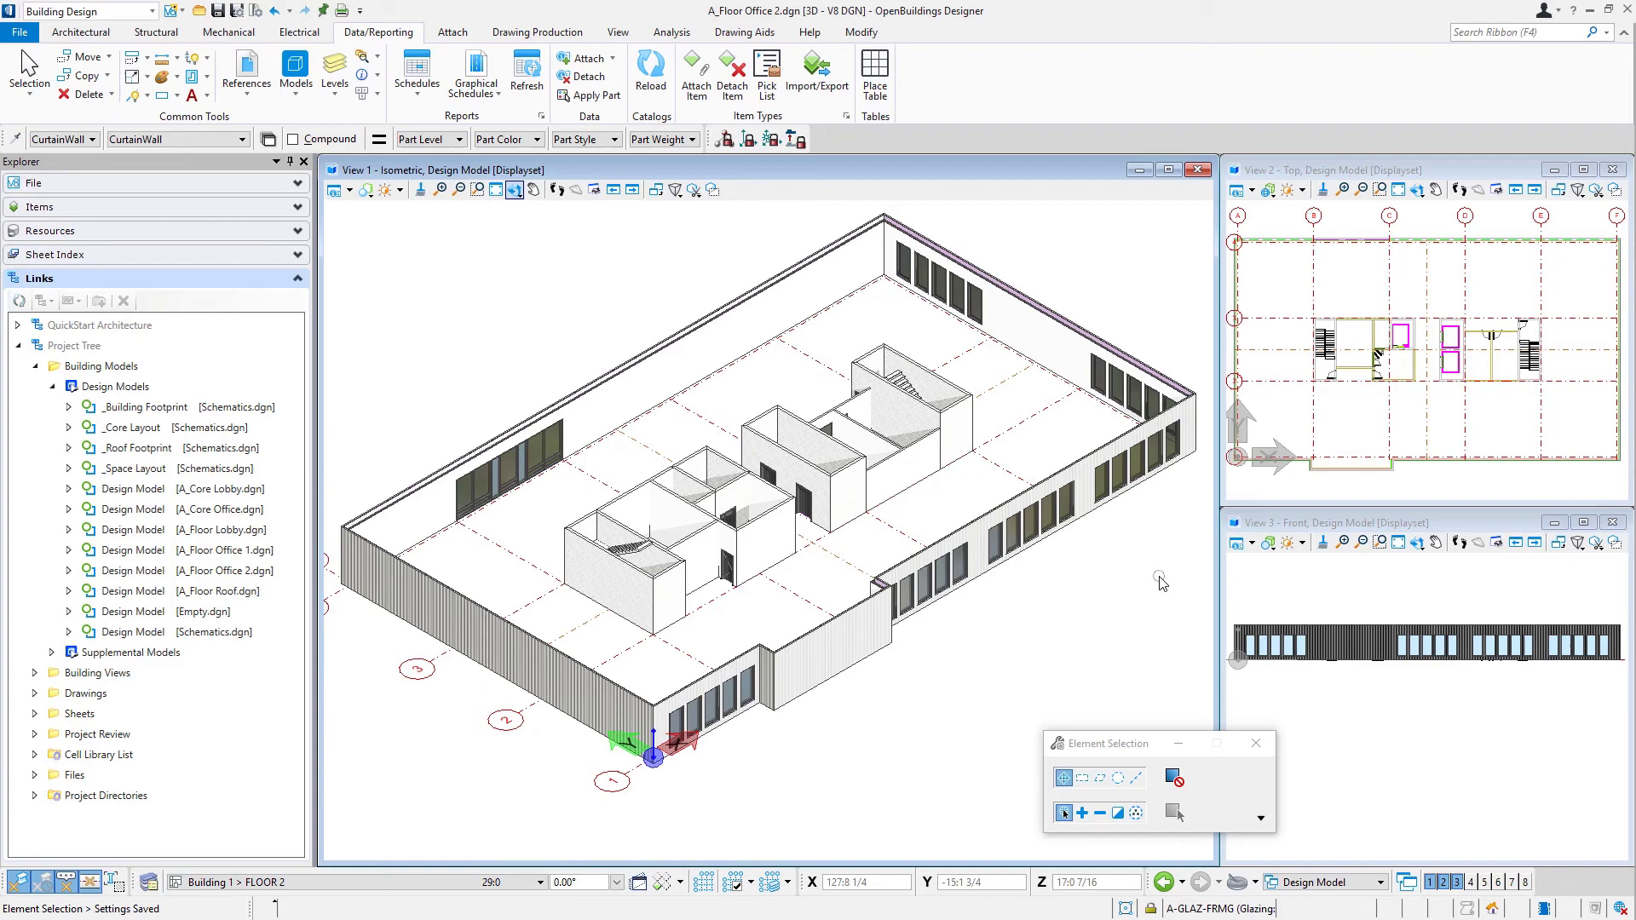